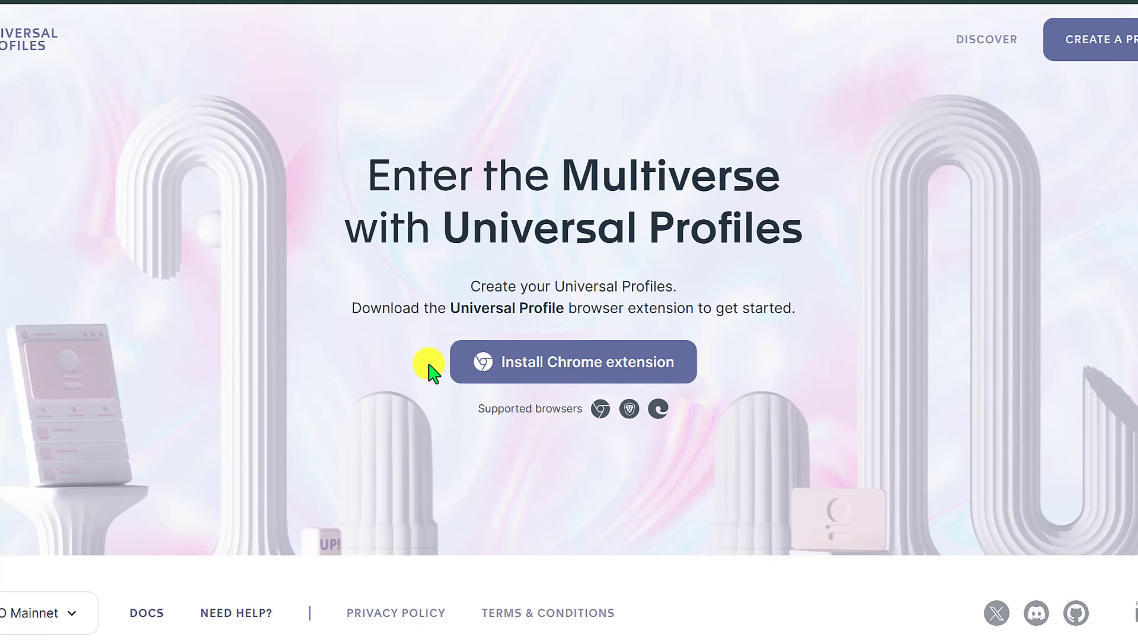
Add the Universal Profiles extension to Chrome from its Web Store page and confirm the install.
{"action": "left_click", "coordinate": [657, 374]}
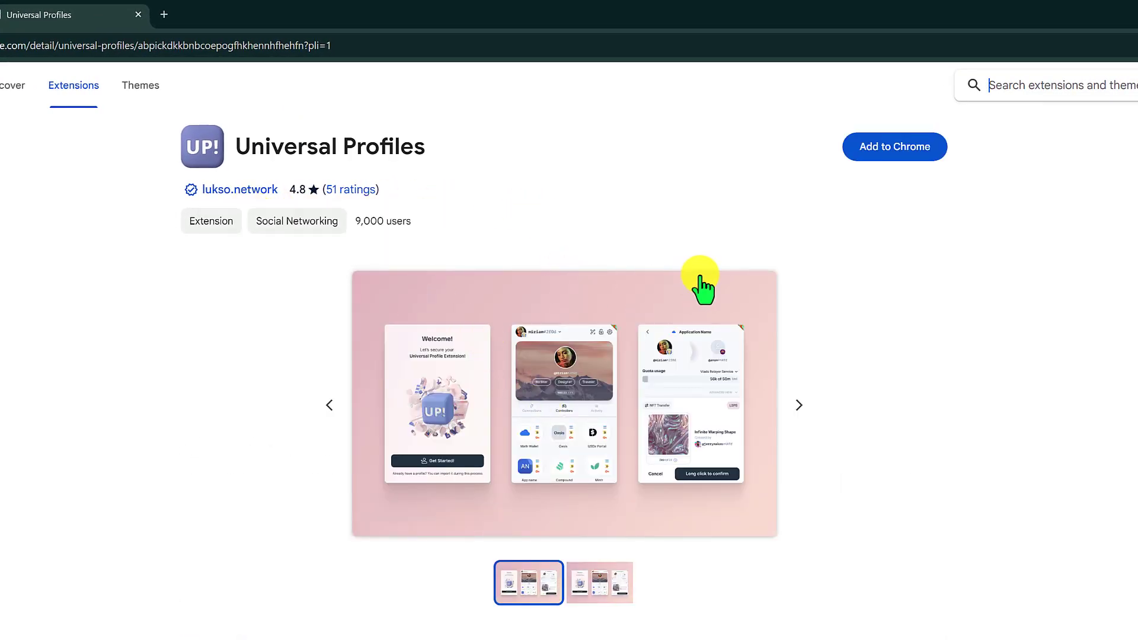
{"action": "left_click", "coordinate": [875, 153]}
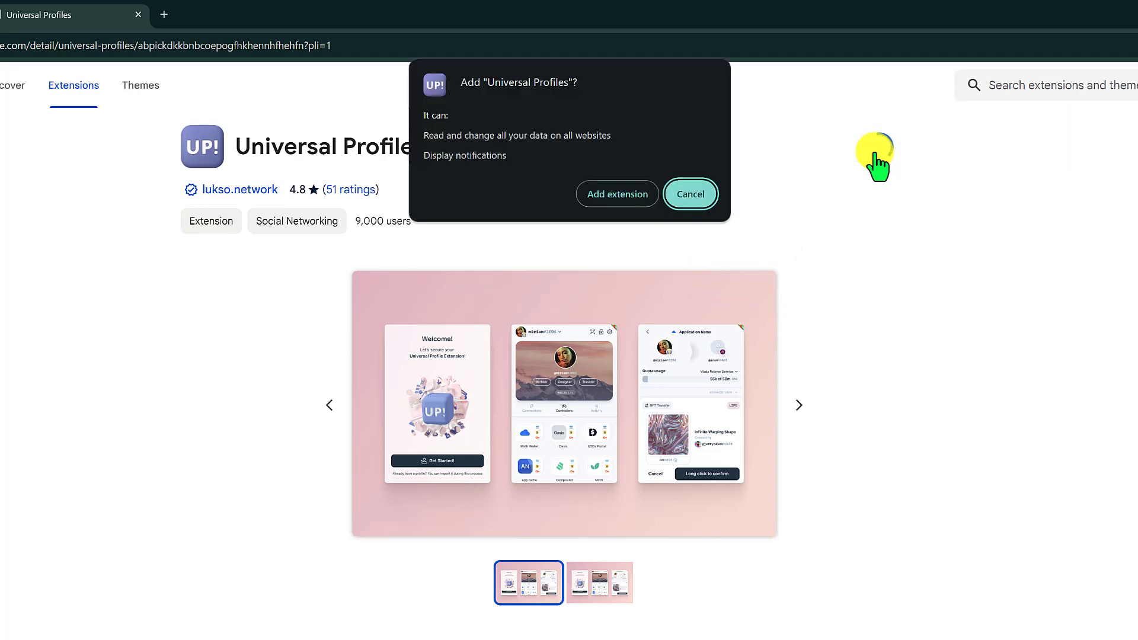
{"action": "left_click", "coordinate": [619, 192]}
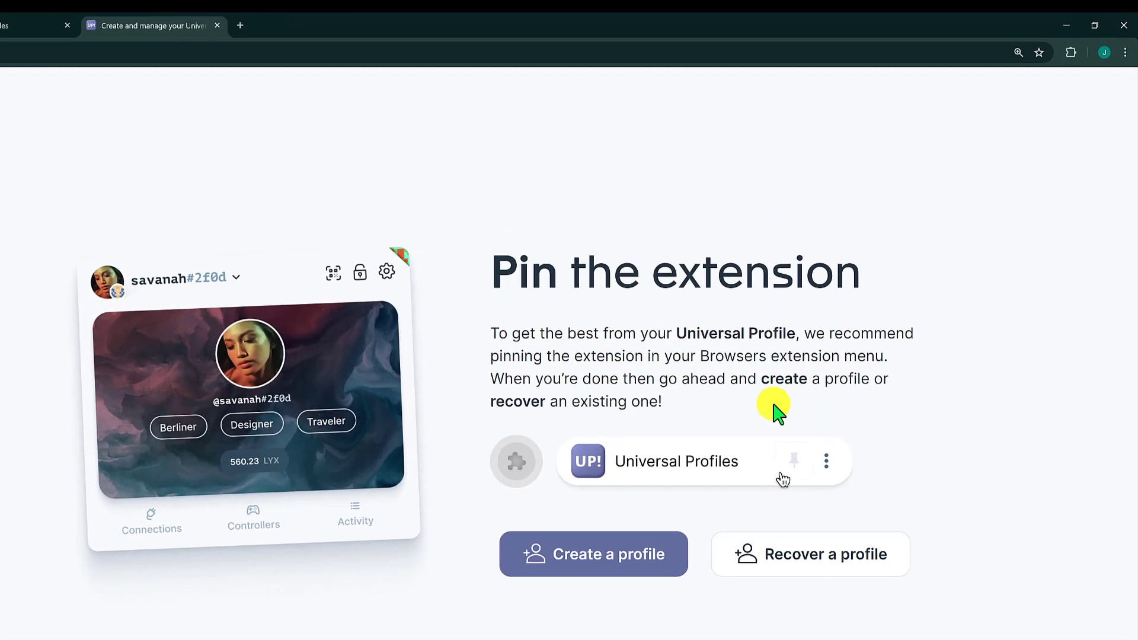
Pin Universal Profiles to the Chrome toolbar and begin creating a new profile.
{"action": "left_click", "coordinate": [1071, 53]}
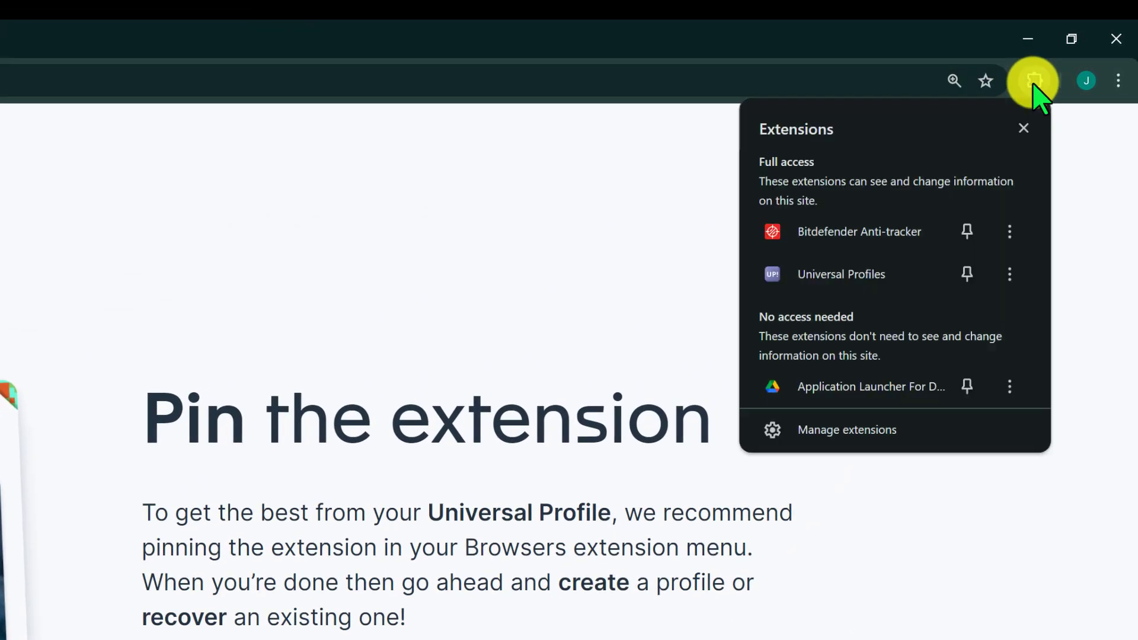
{"action": "left_click", "coordinate": [973, 279]}
{"action": "left_click", "coordinate": [609, 292]}
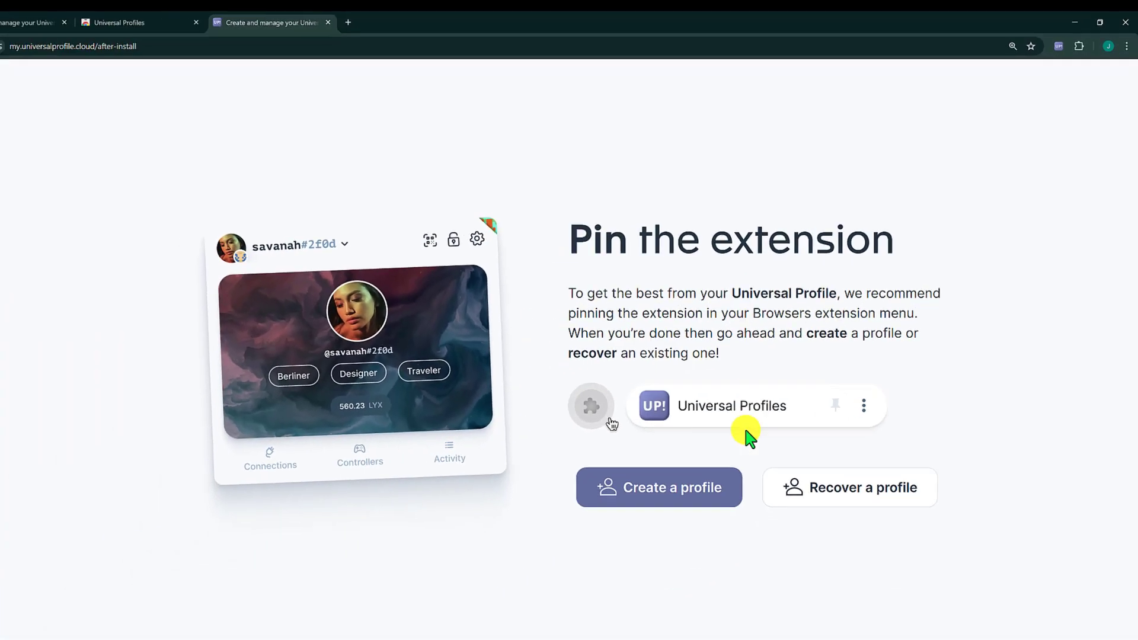
{"action": "left_click", "coordinate": [684, 493]}
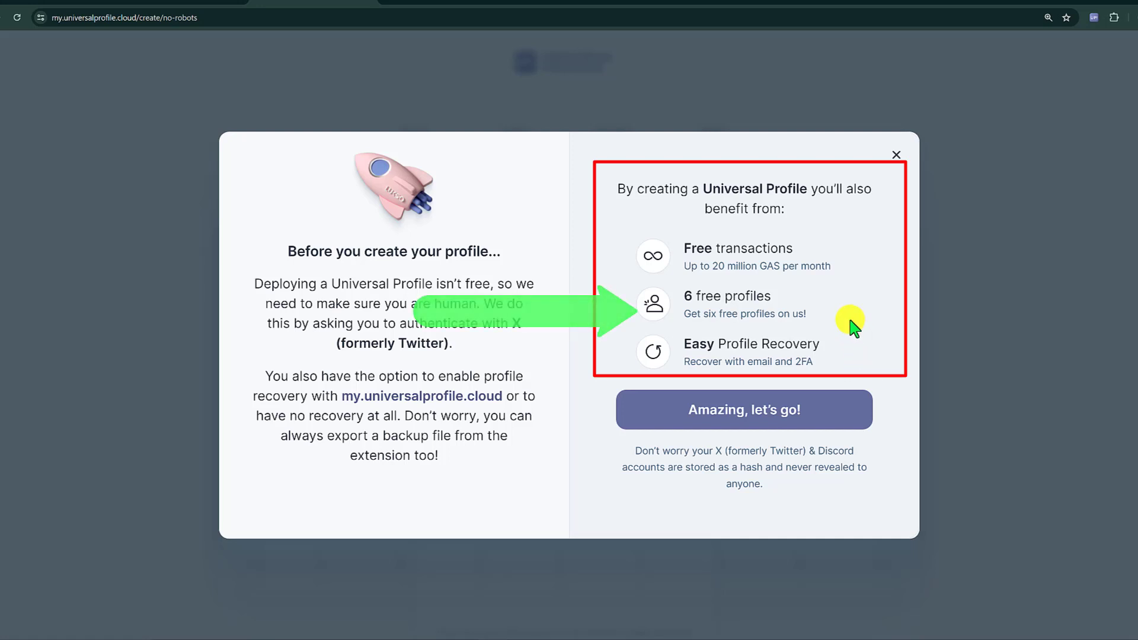
Continue past the 'Before you create your profile' notice to the account sign-up options.
{"action": "left_click", "coordinate": [798, 419]}
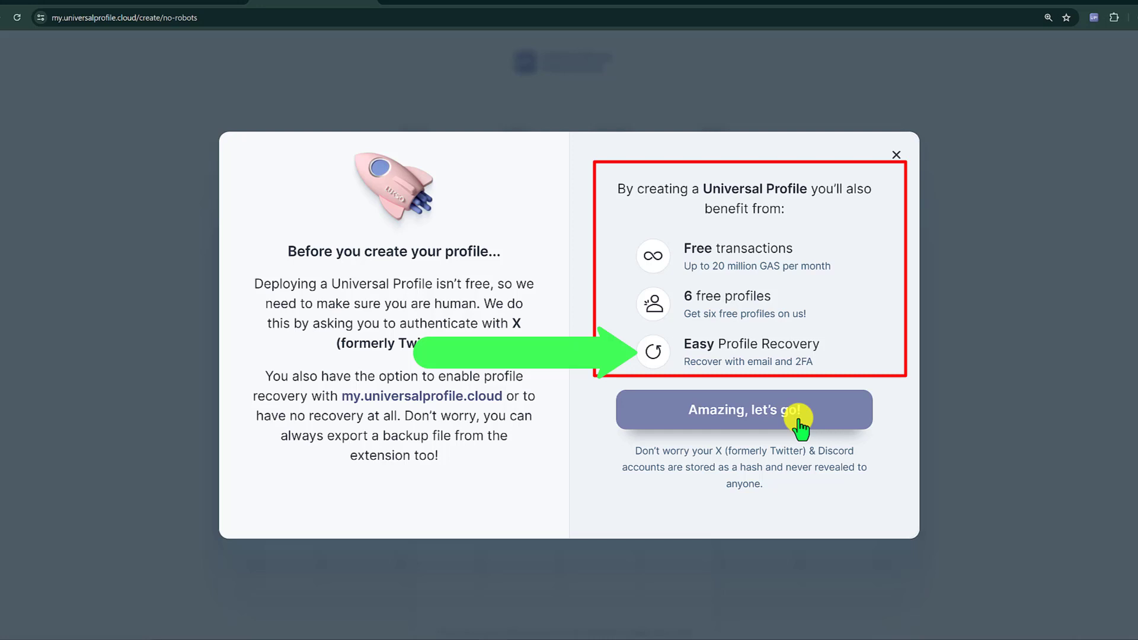
{"action": "left_click", "coordinate": [851, 413]}
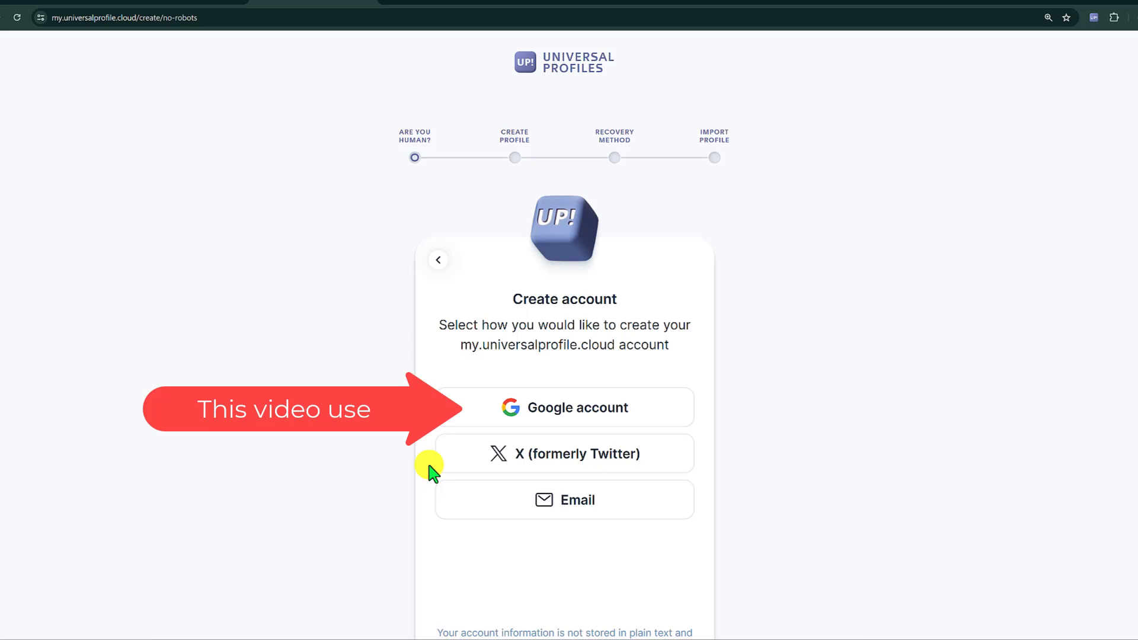
Sign up with a Google account and agree to the terms and conditions.
{"action": "left_click", "coordinate": [545, 407]}
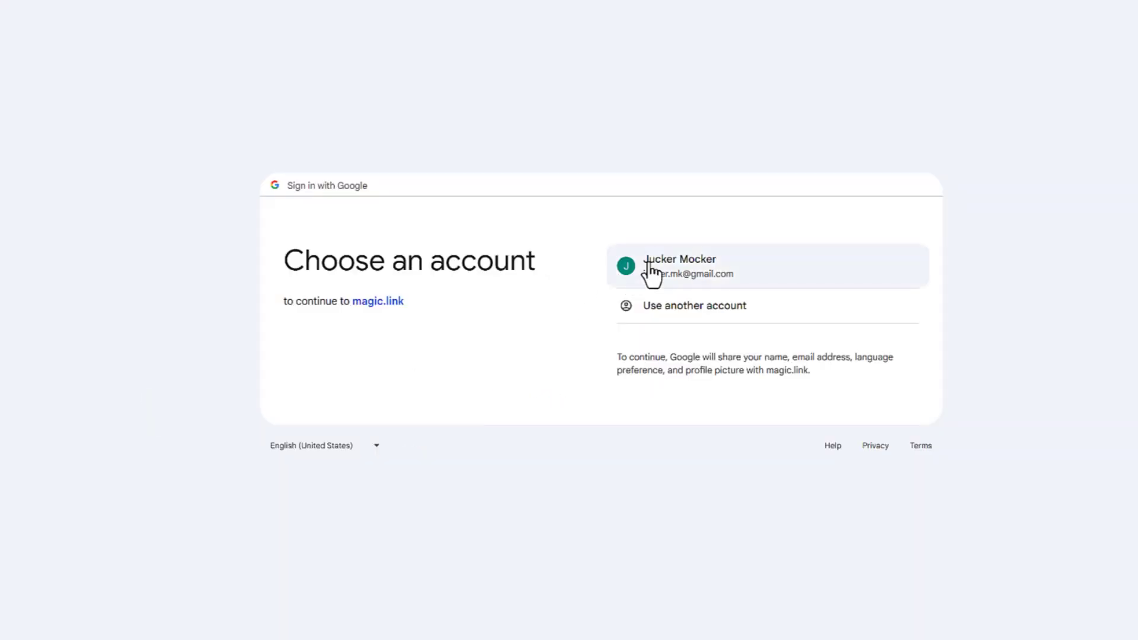
{"action": "left_click", "coordinate": [650, 269]}
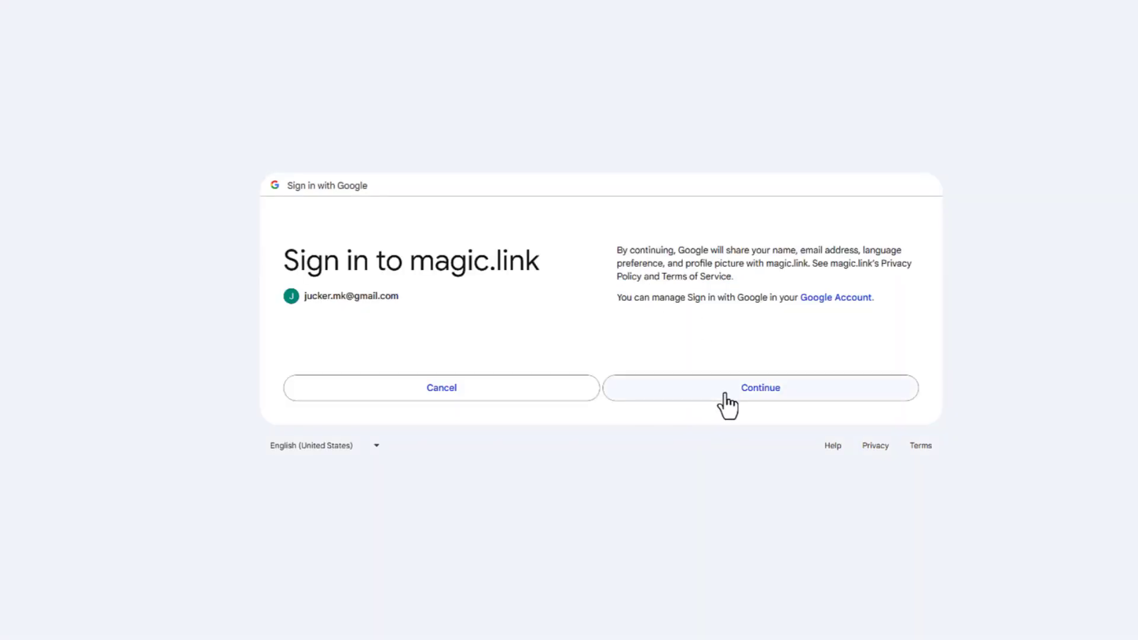
{"action": "left_click", "coordinate": [725, 394]}
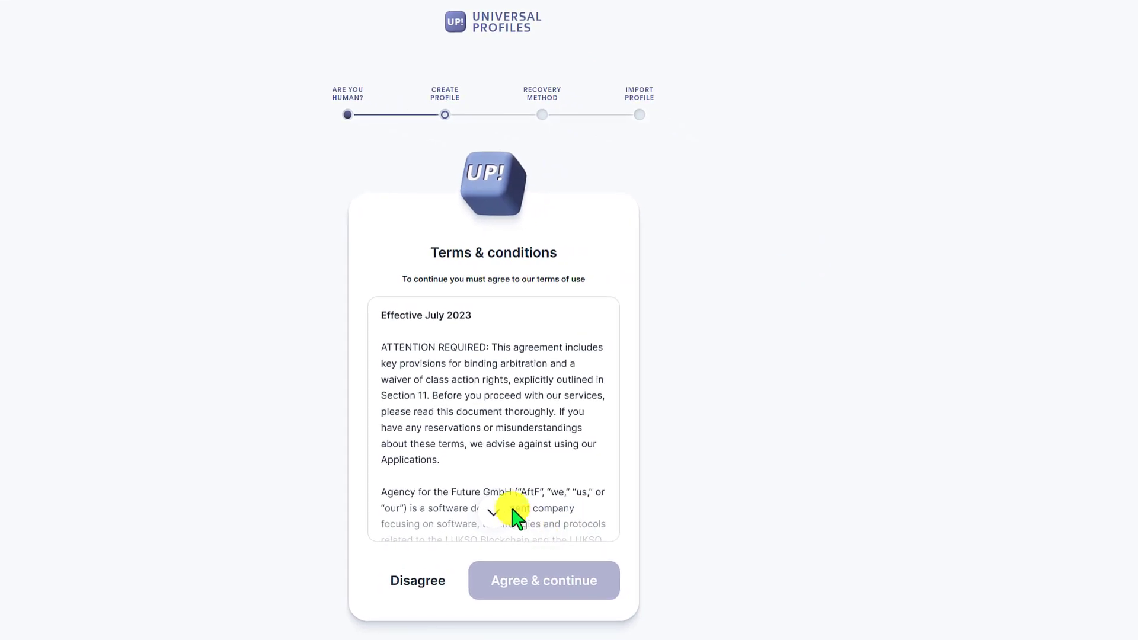
{"action": "left_click", "coordinate": [494, 508]}
{"action": "left_click", "coordinate": [541, 581]}
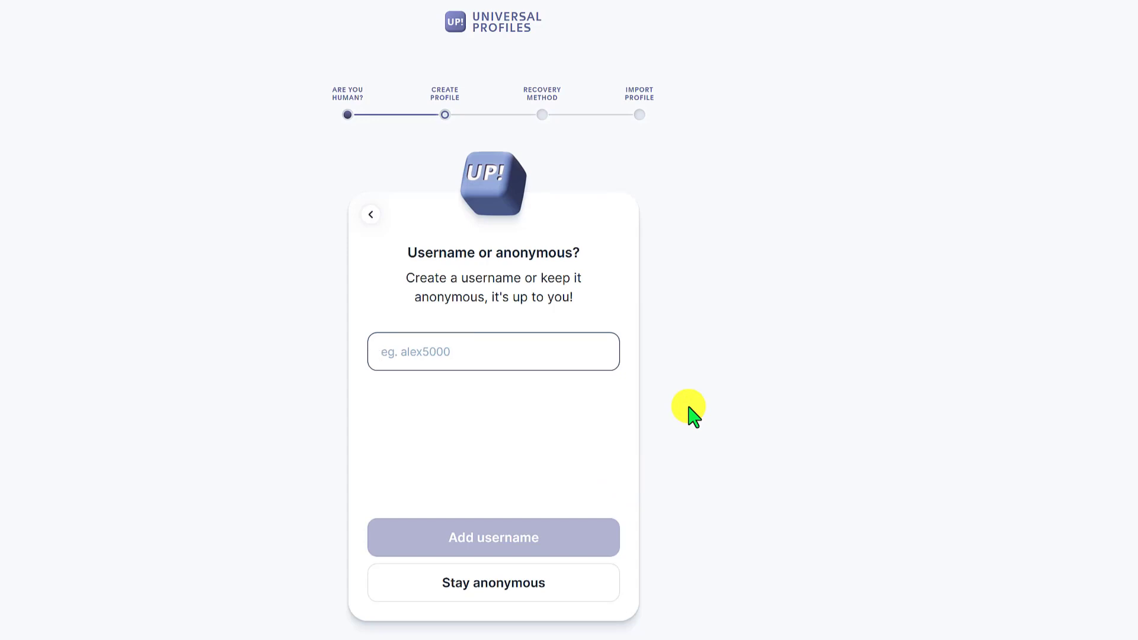
Add the username jucker, leave images for later, and start creating the profile address.
{"action": "type", "text": "jucker"}
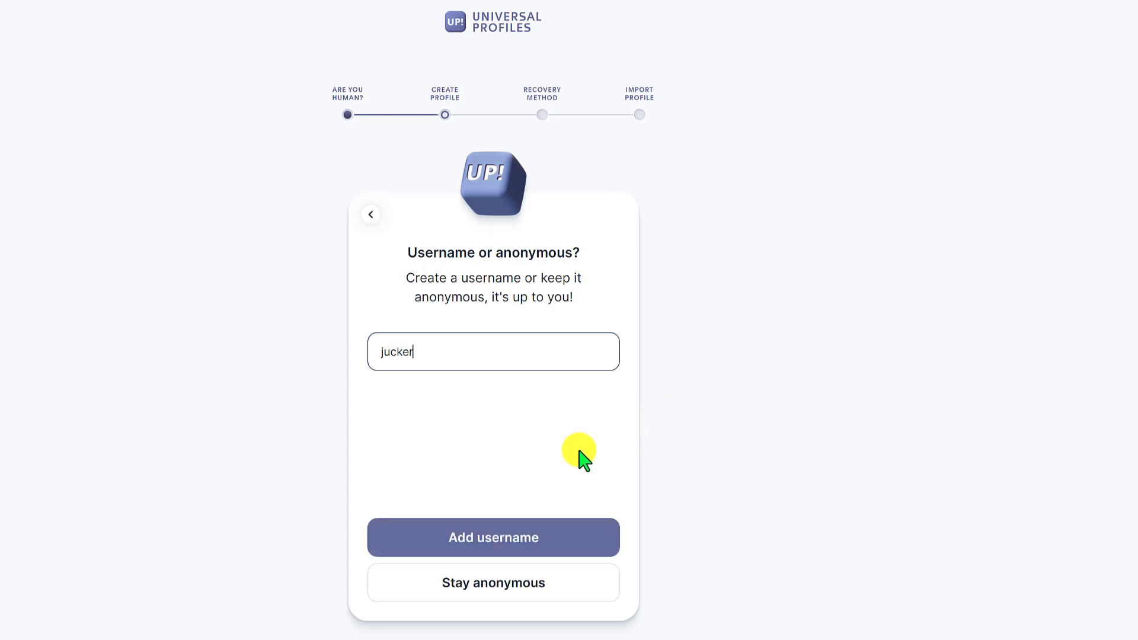
{"action": "left_click", "coordinate": [404, 542]}
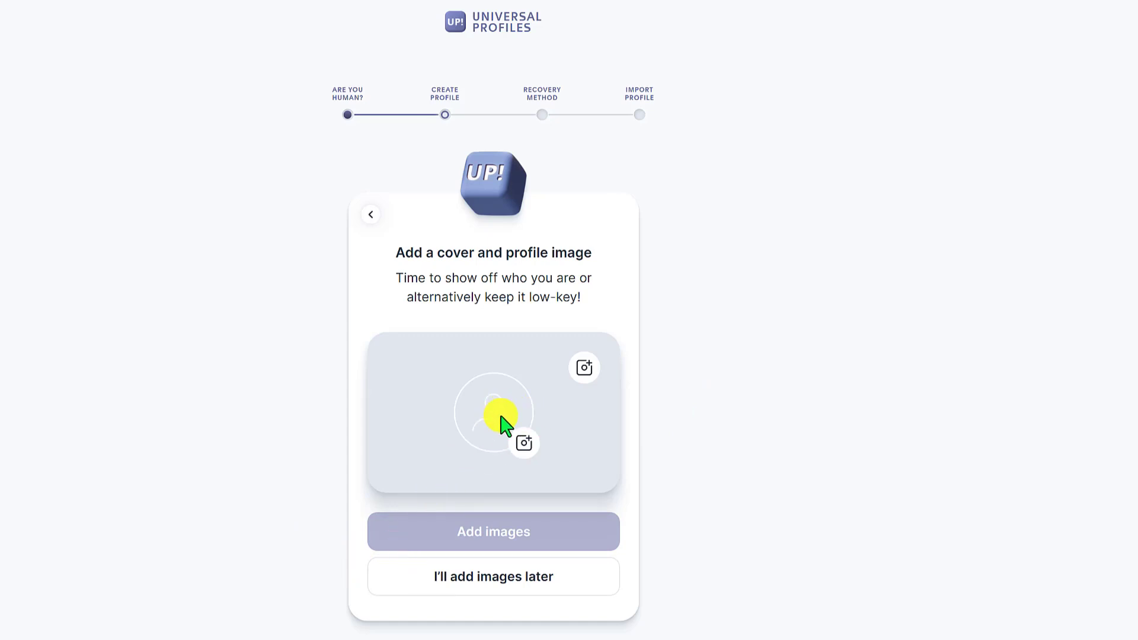
{"action": "left_click", "coordinate": [494, 578]}
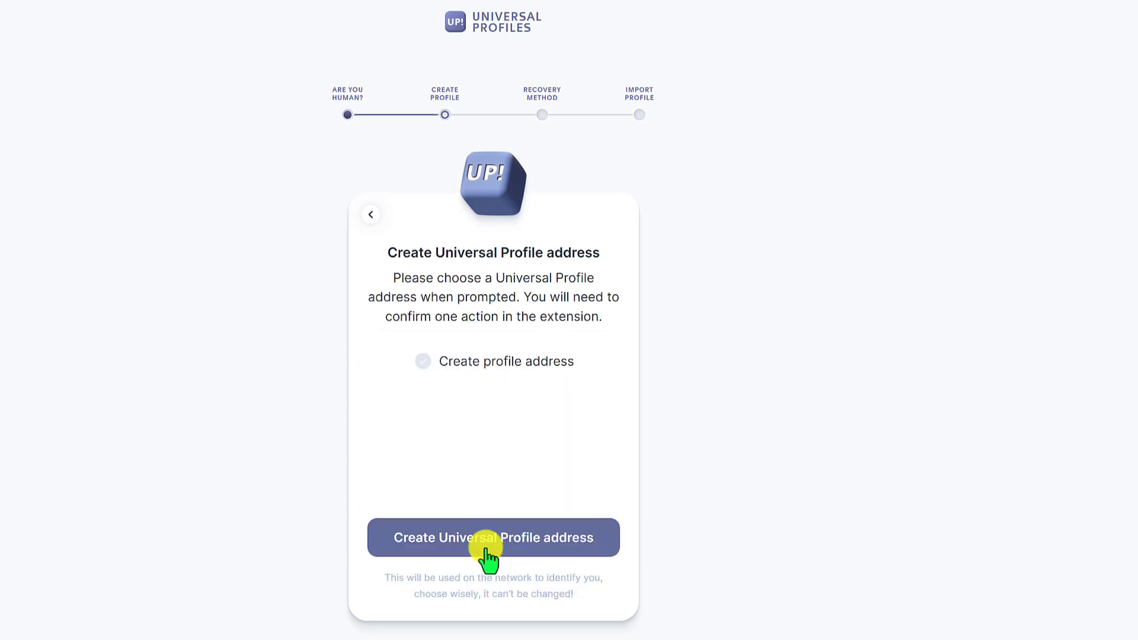
{"action": "left_click", "coordinate": [459, 536]}
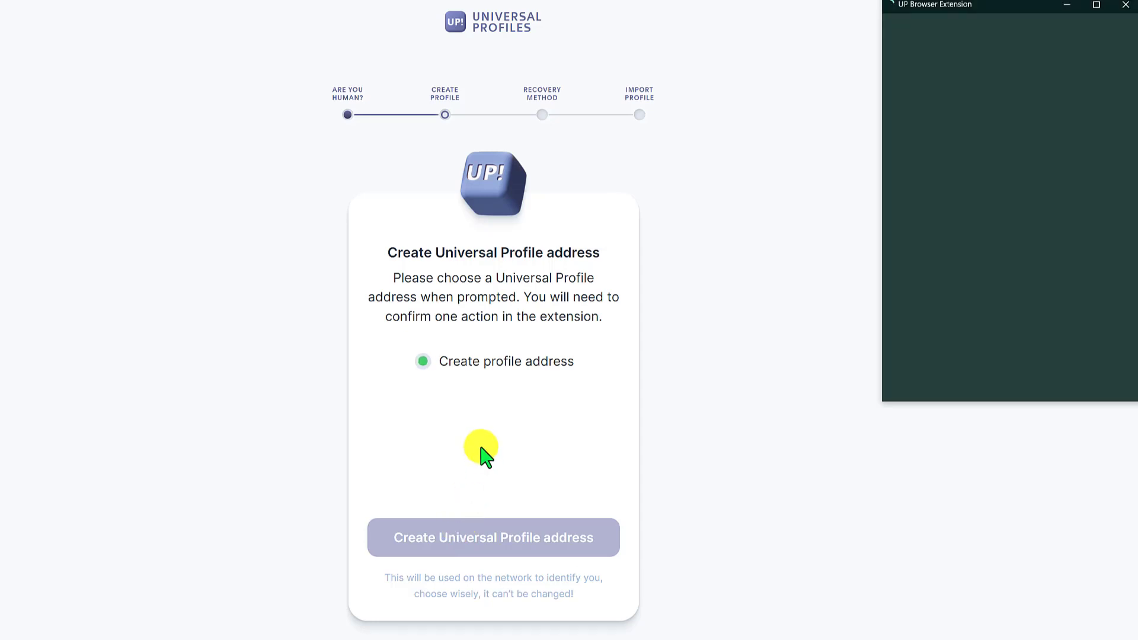
Join the Mainnet beta and accept the UP Browser Extension's terms of use.
{"action": "left_click_drag", "start_coordinate": [920, 18], "coordinate": [749, 62]}
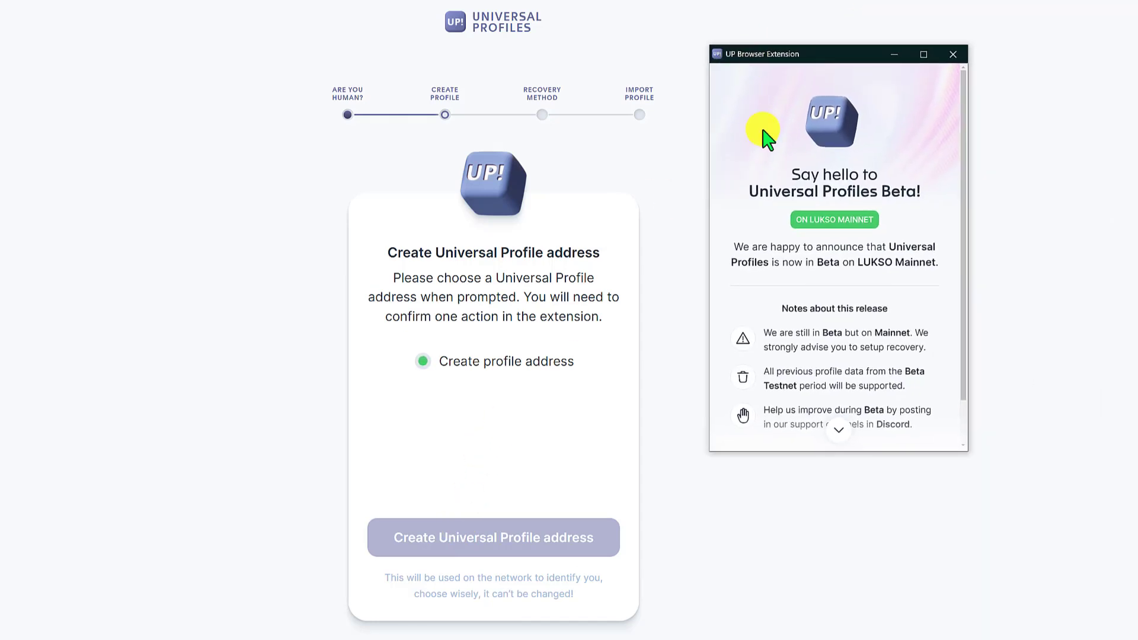
{"action": "scroll", "coordinate": [833, 259], "scroll_direction": "down", "scroll_amount": 1}
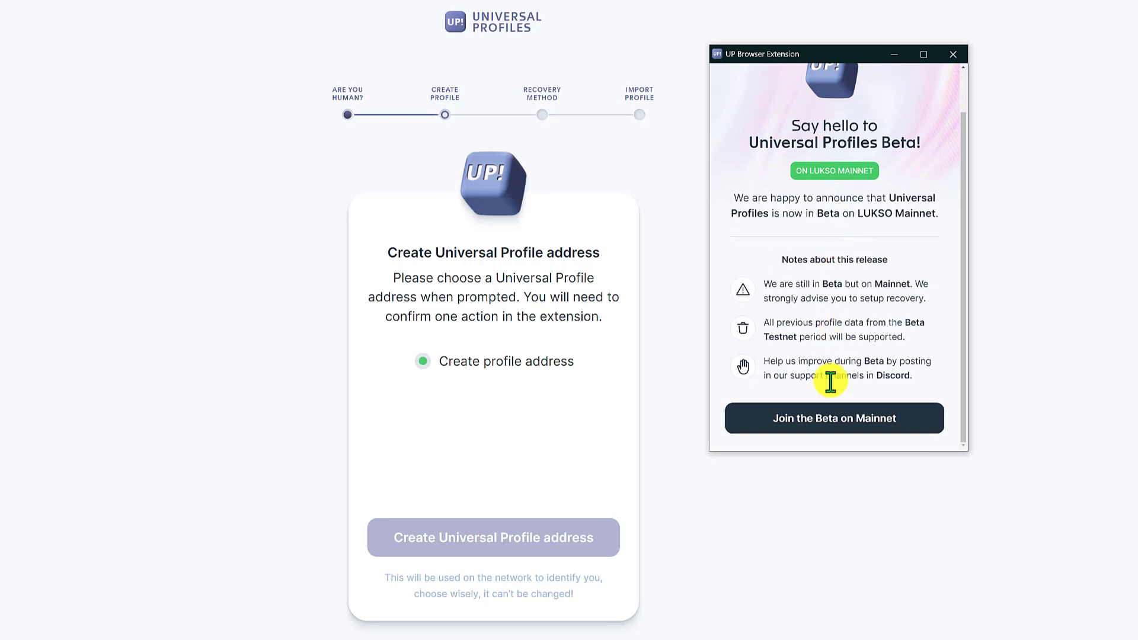
{"action": "left_click", "coordinate": [819, 424]}
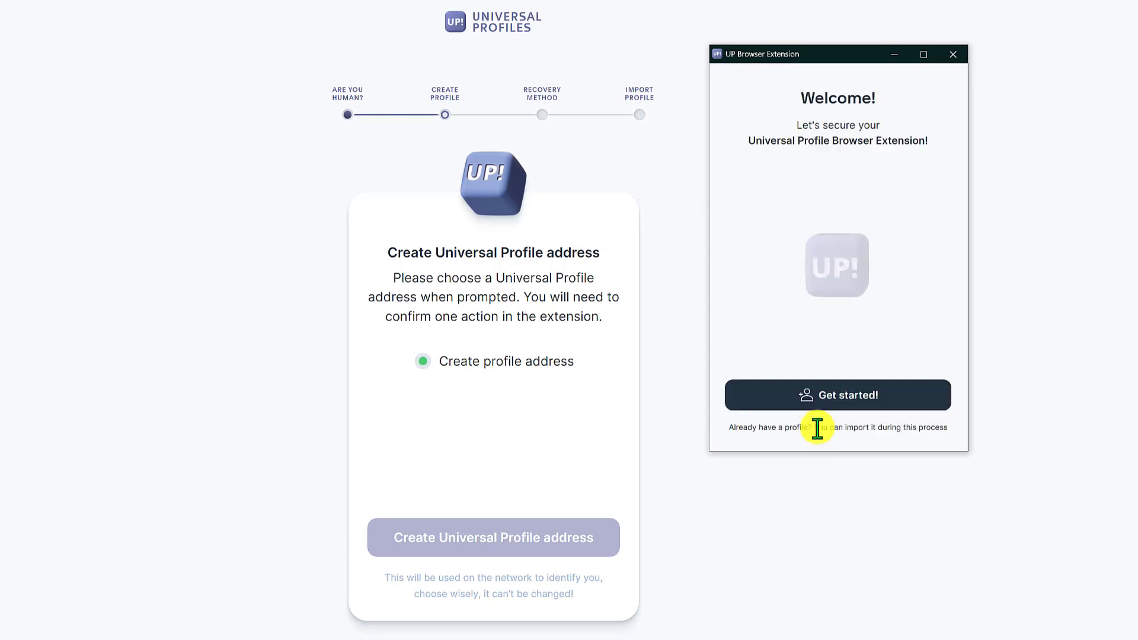
{"action": "left_click", "coordinate": [812, 393]}
{"action": "scroll", "coordinate": [836, 363], "scroll_direction": "down", "scroll_amount": 10}
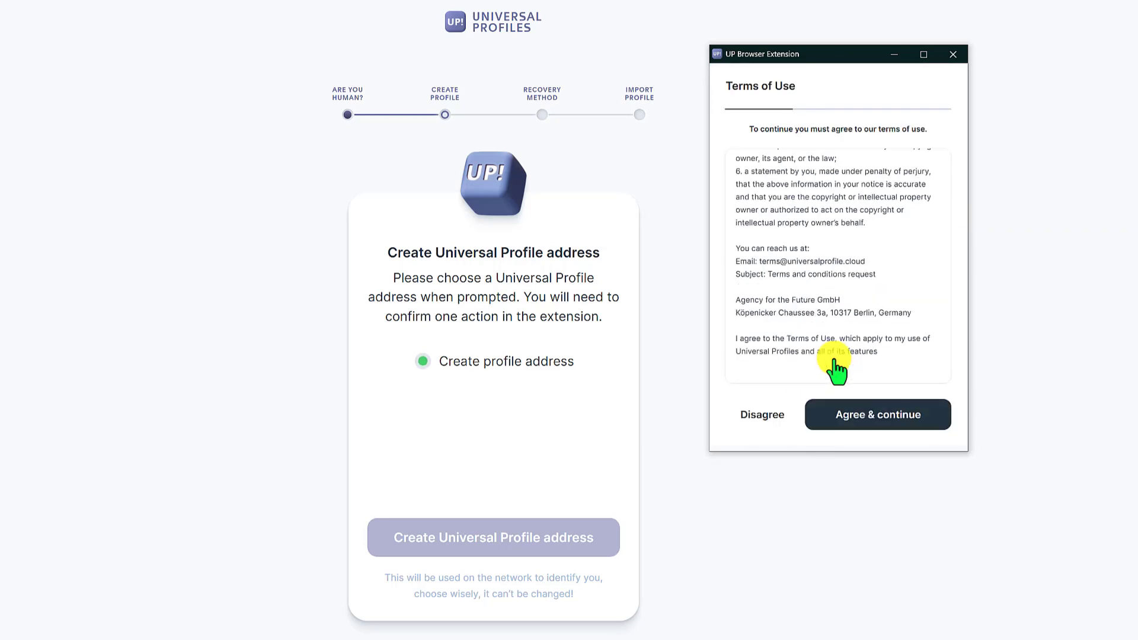
{"action": "left_click", "coordinate": [853, 416]}
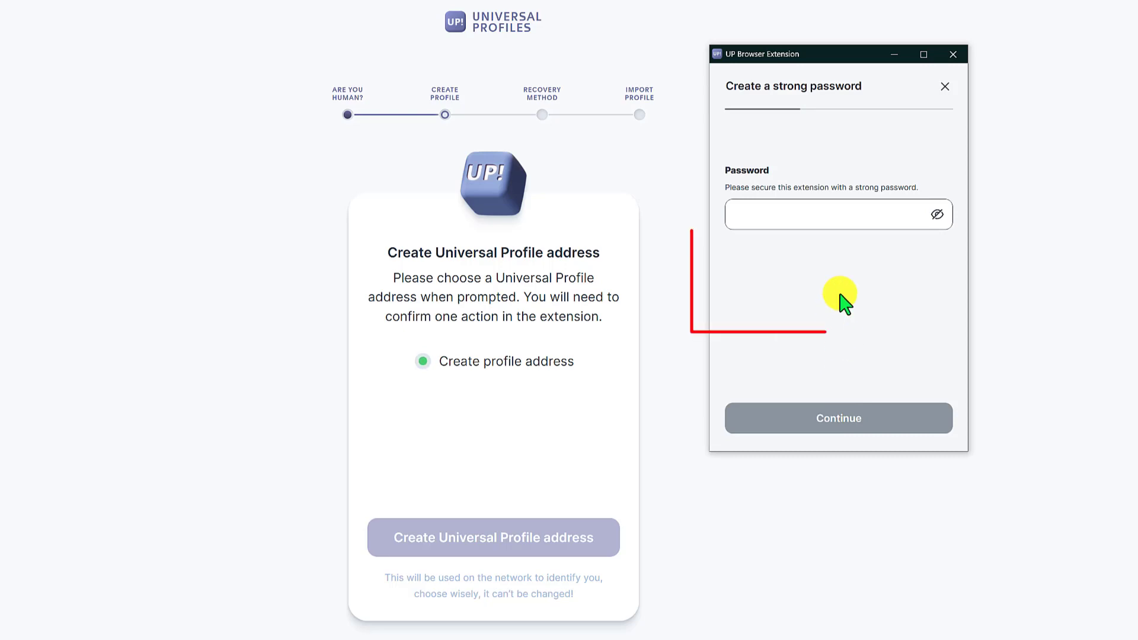
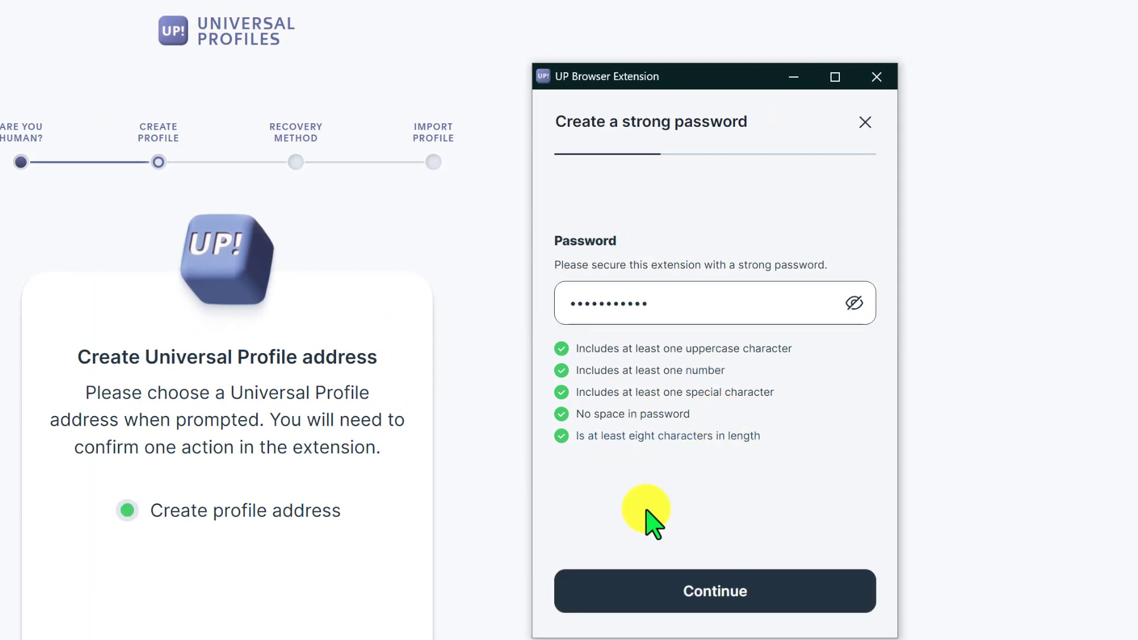
Enter and confirm the new extension password.
{"action": "left_click", "coordinate": [714, 591]}
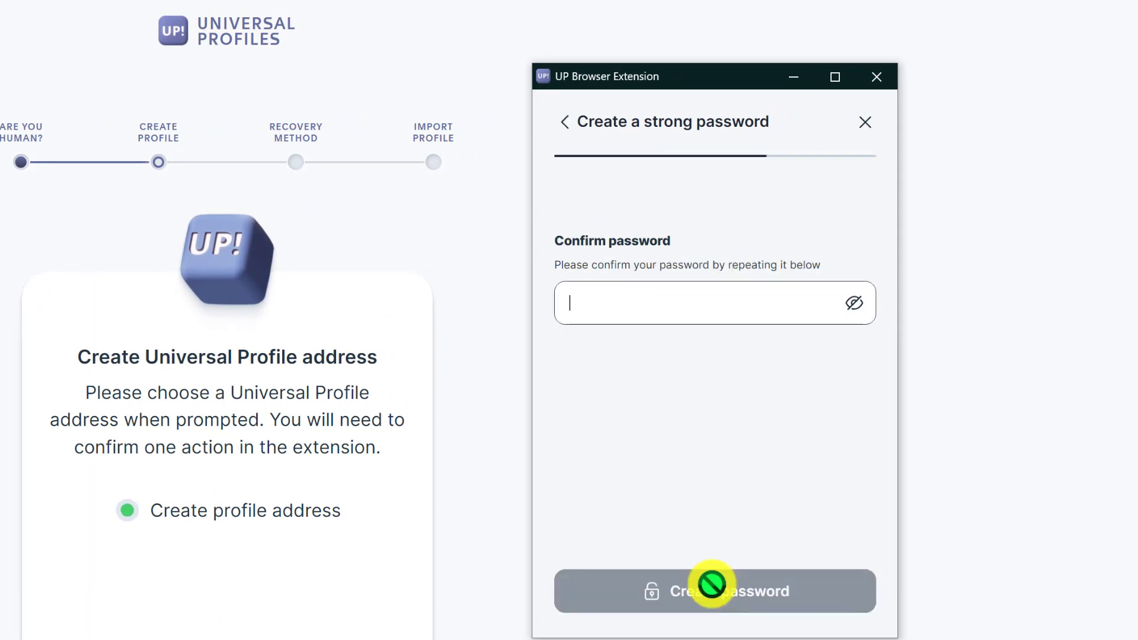
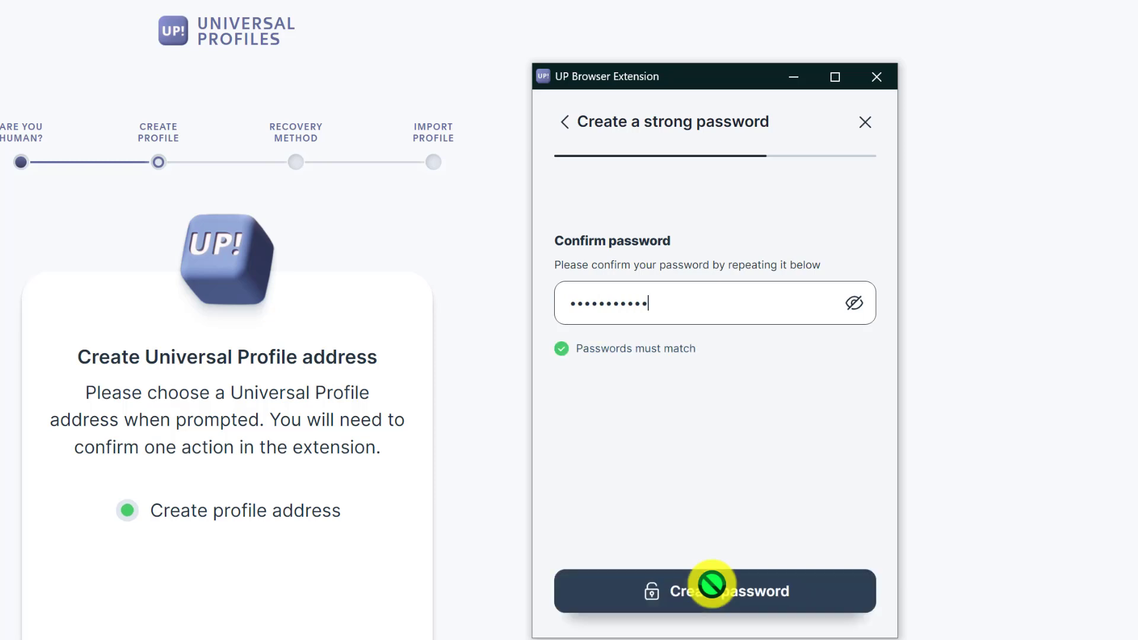
{"action": "left_click", "coordinate": [699, 590]}
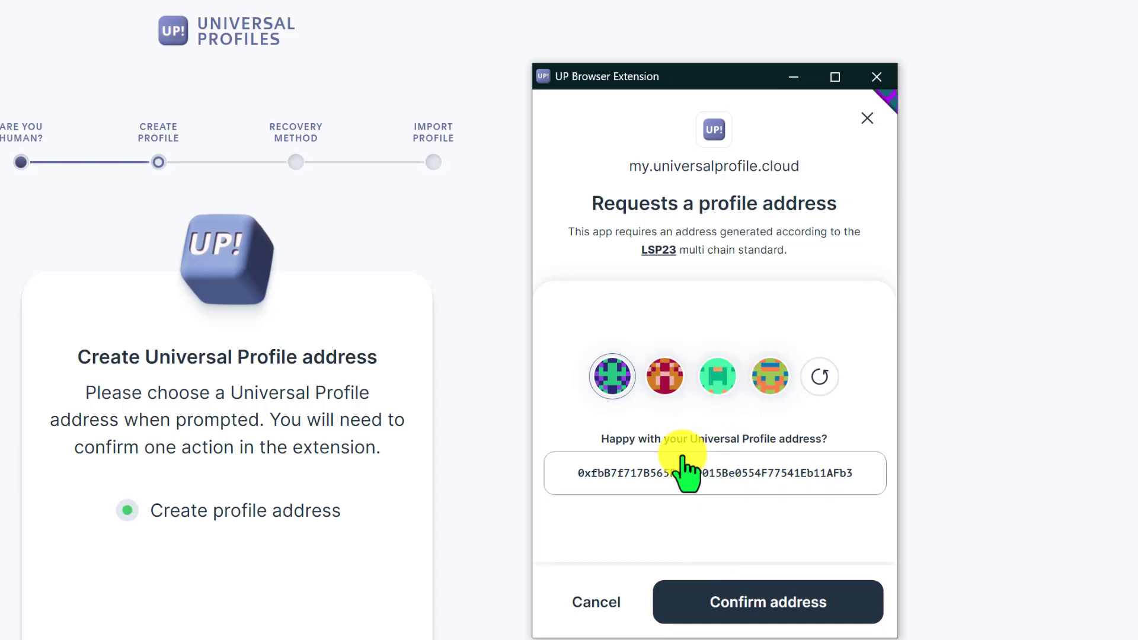
Preview the generated avatars' addresses and regenerate the set several times.
{"action": "left_click", "coordinate": [665, 376]}
{"action": "left_click", "coordinate": [717, 376]}
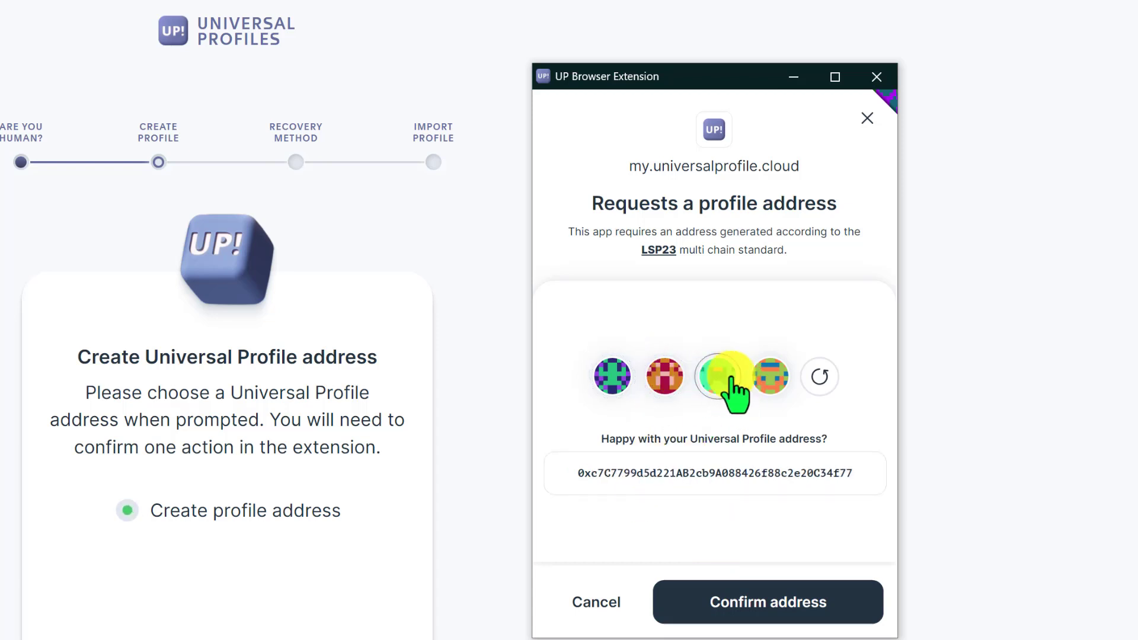
{"action": "left_click", "coordinate": [769, 377]}
{"action": "left_click", "coordinate": [717, 376]}
{"action": "left_click", "coordinate": [658, 376]}
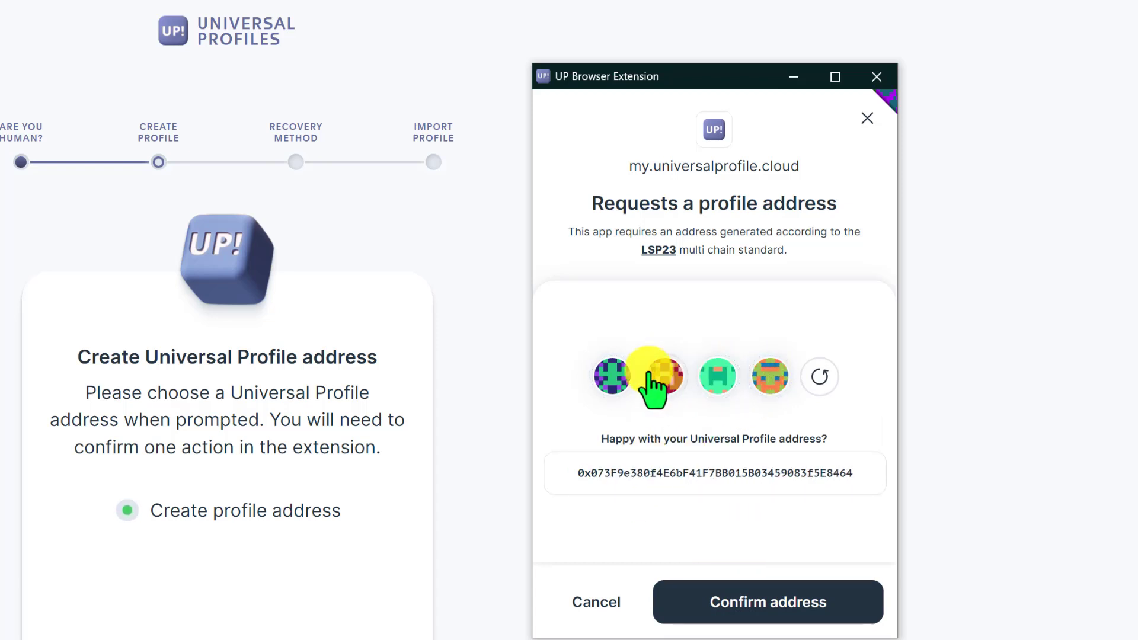
{"action": "left_click", "coordinate": [612, 376]}
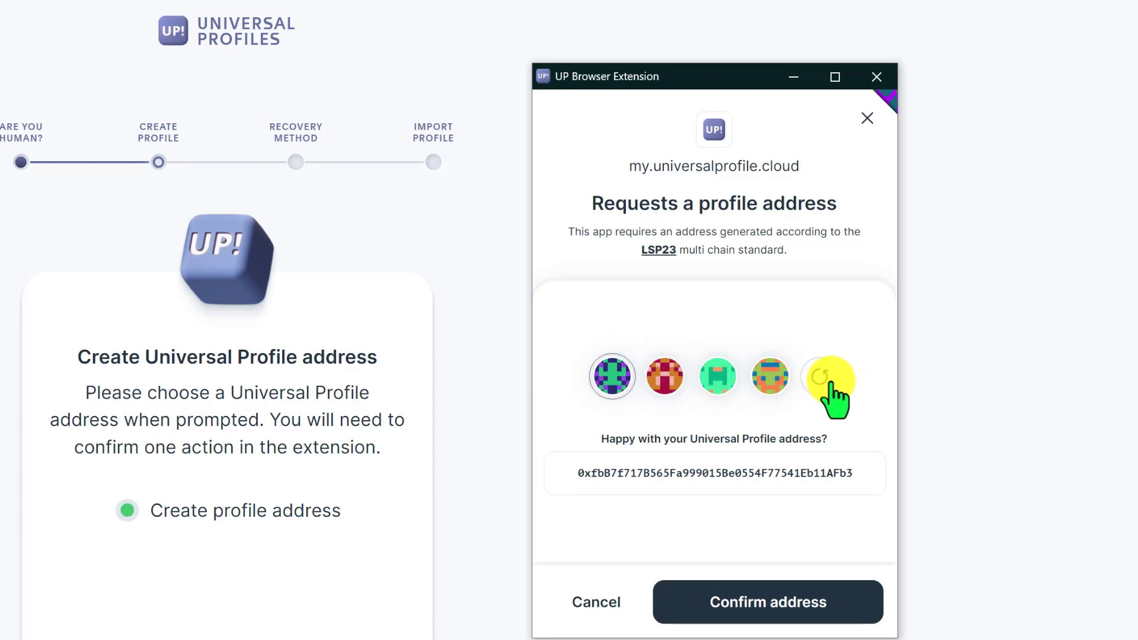
{"action": "left_click", "coordinate": [829, 382]}
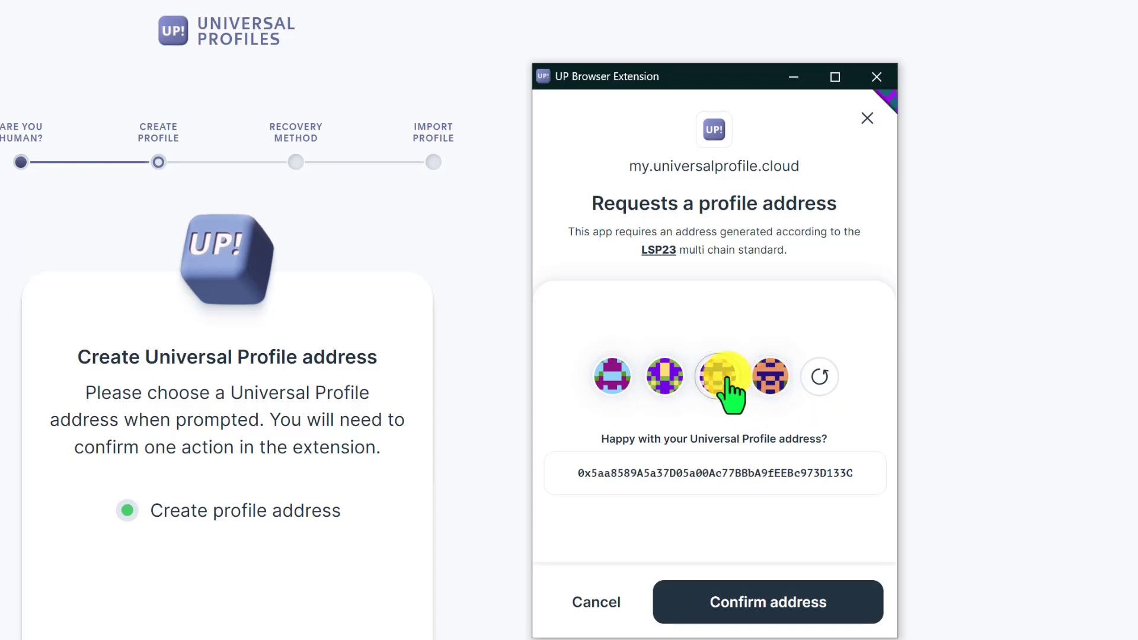
{"action": "left_click", "coordinate": [821, 379]}
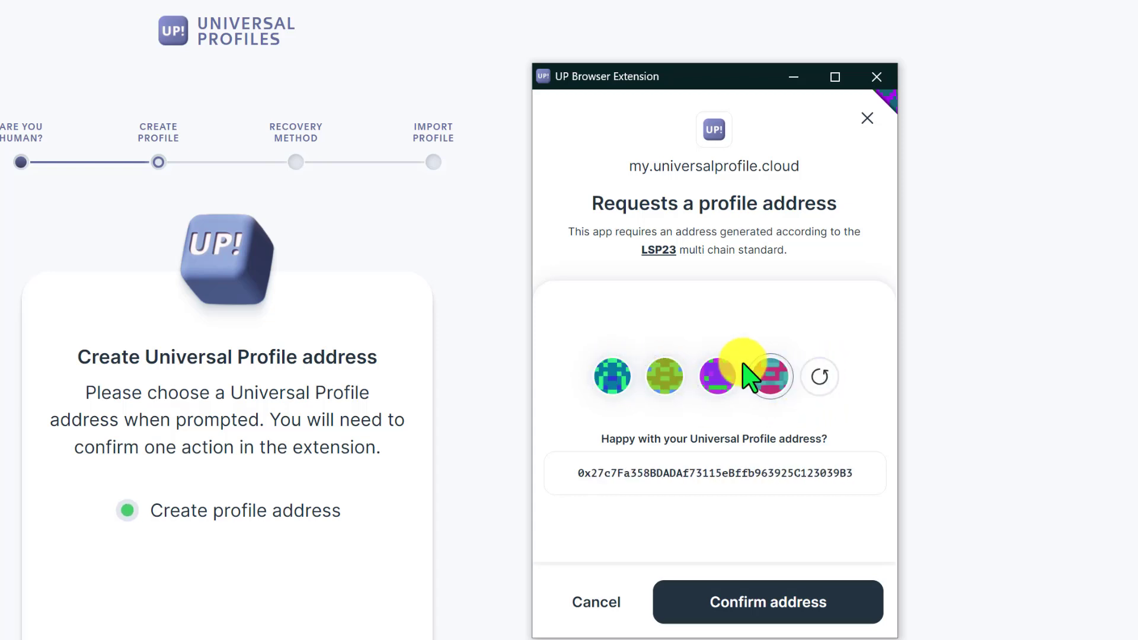
{"action": "left_click", "coordinate": [820, 382]}
{"action": "left_click", "coordinate": [820, 380]}
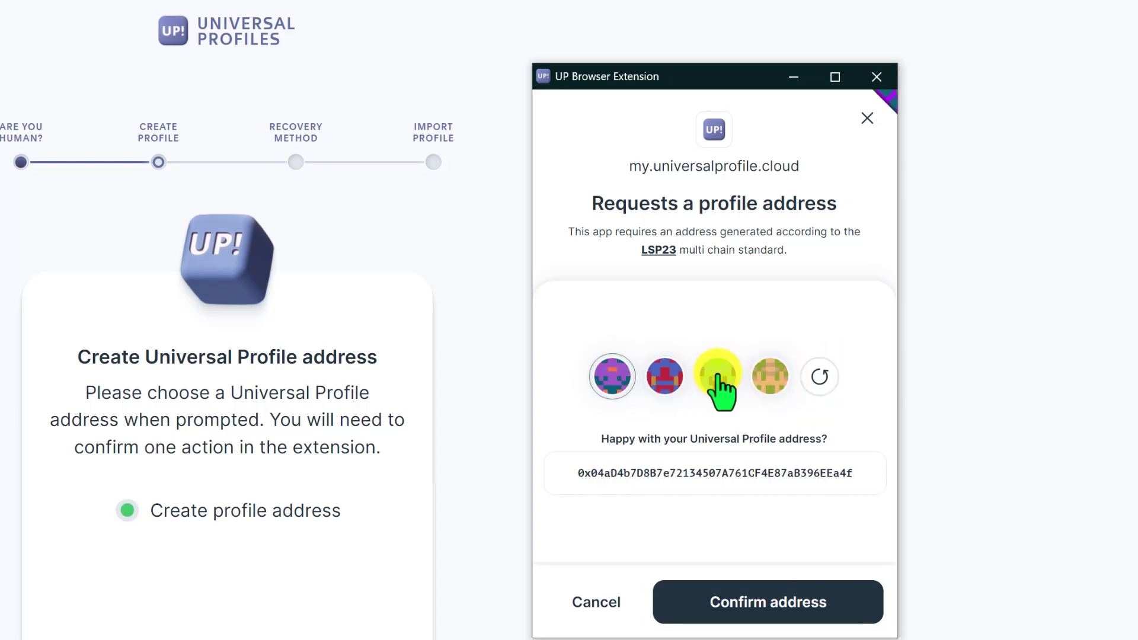
Select the third avatar's profile address and confirm it.
{"action": "left_click", "coordinate": [720, 373]}
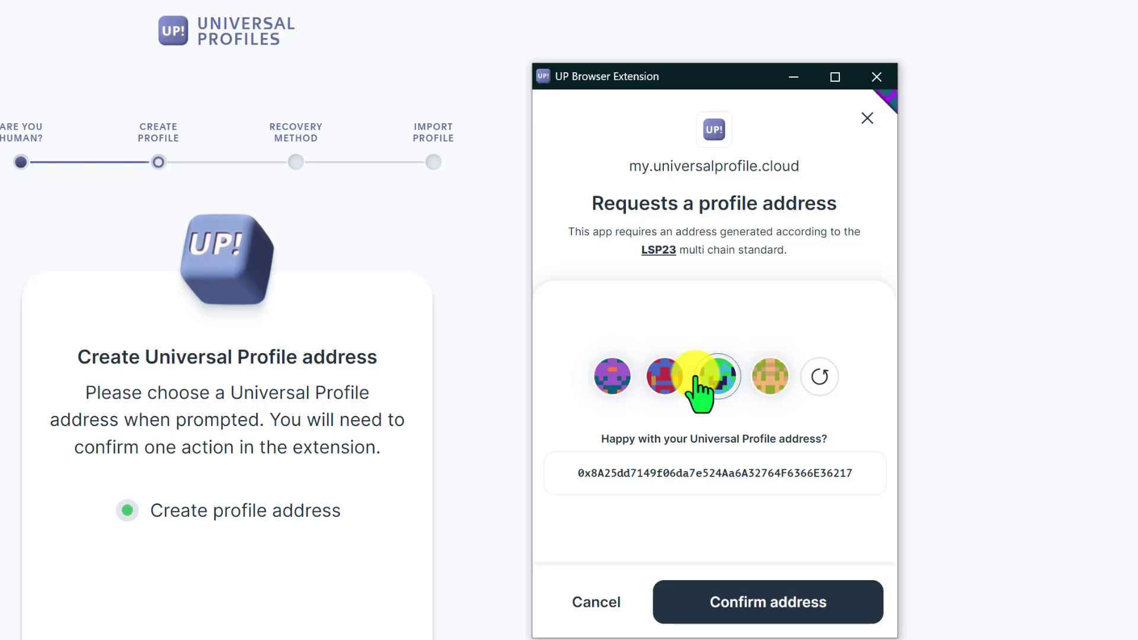
{"action": "left_click", "coordinate": [698, 381]}
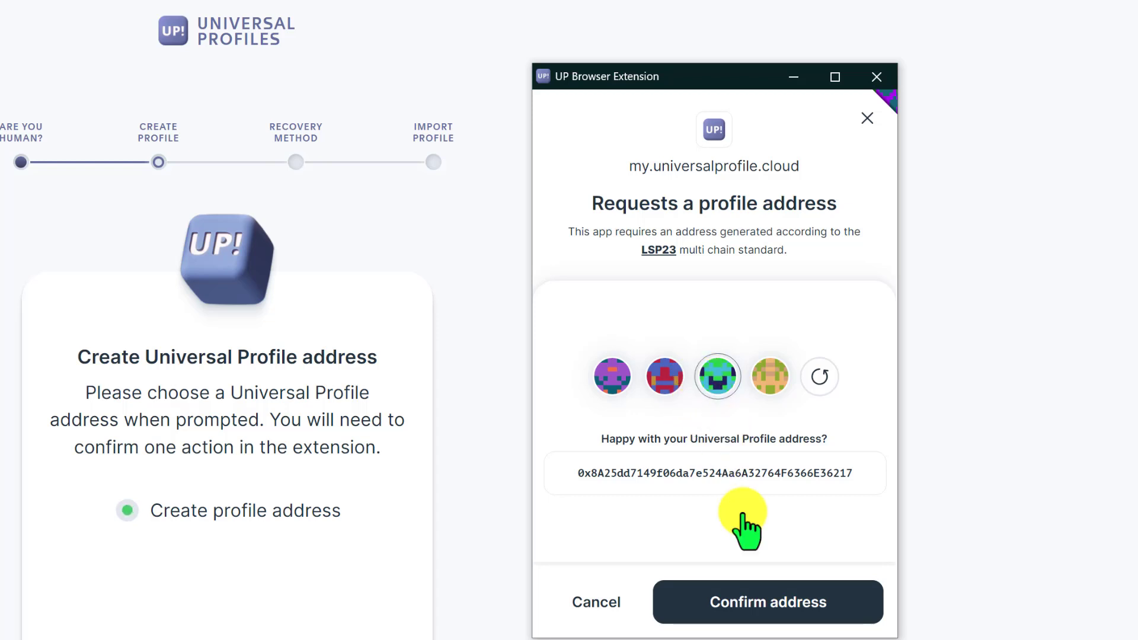
{"action": "left_click", "coordinate": [750, 616]}
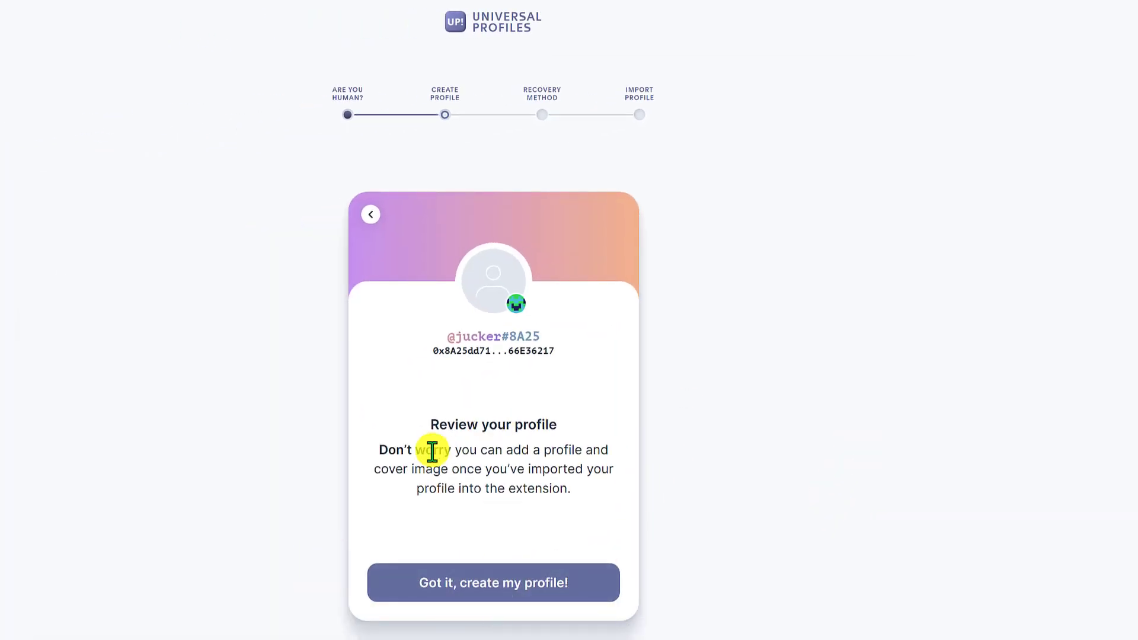
Accept the Review your profile card with 'Got it, create my profile!'.
{"action": "left_click", "coordinate": [526, 571]}
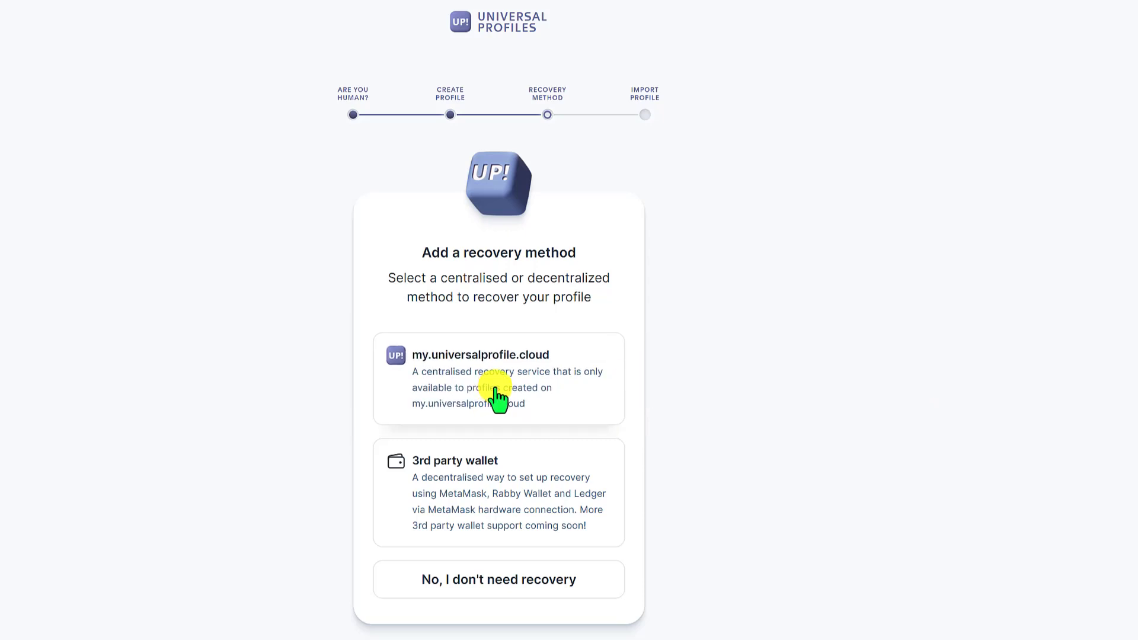
Choose my.universalprofile.cloud recovery using a Google account, leaving the page for Google sign-in.
{"action": "left_click", "coordinate": [497, 397]}
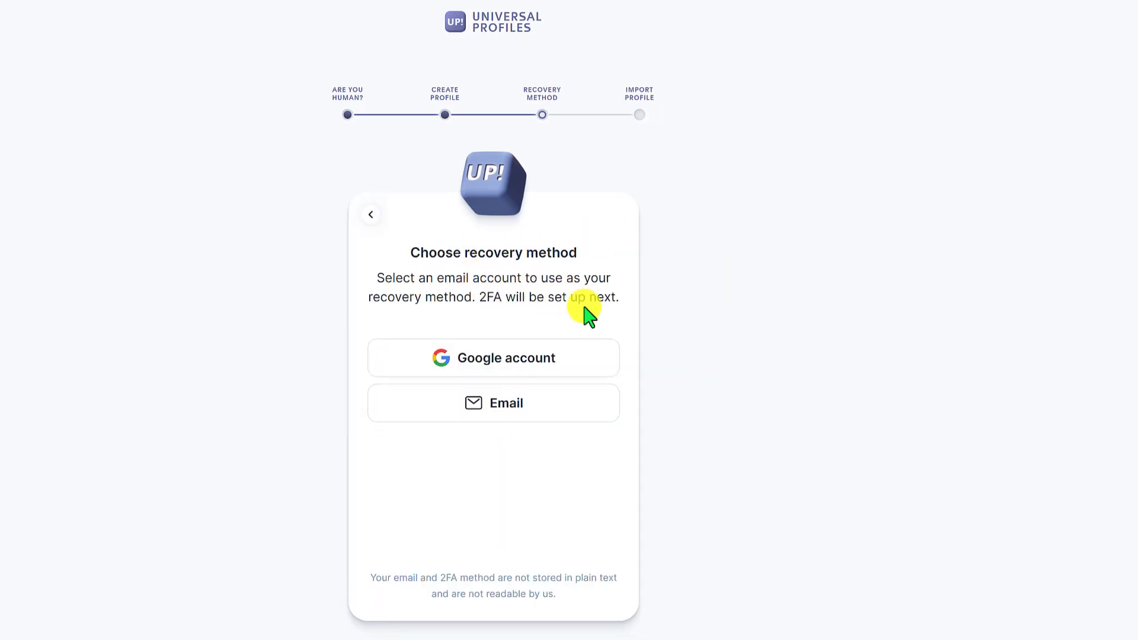
{"action": "left_click", "coordinate": [519, 358]}
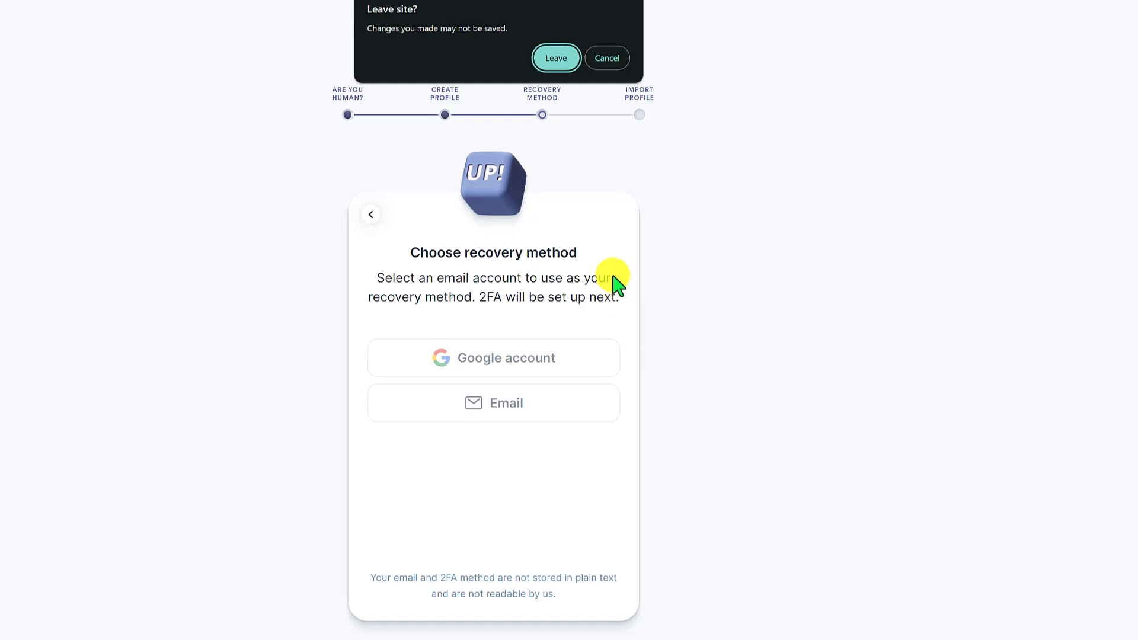
{"action": "left_click", "coordinate": [557, 58]}
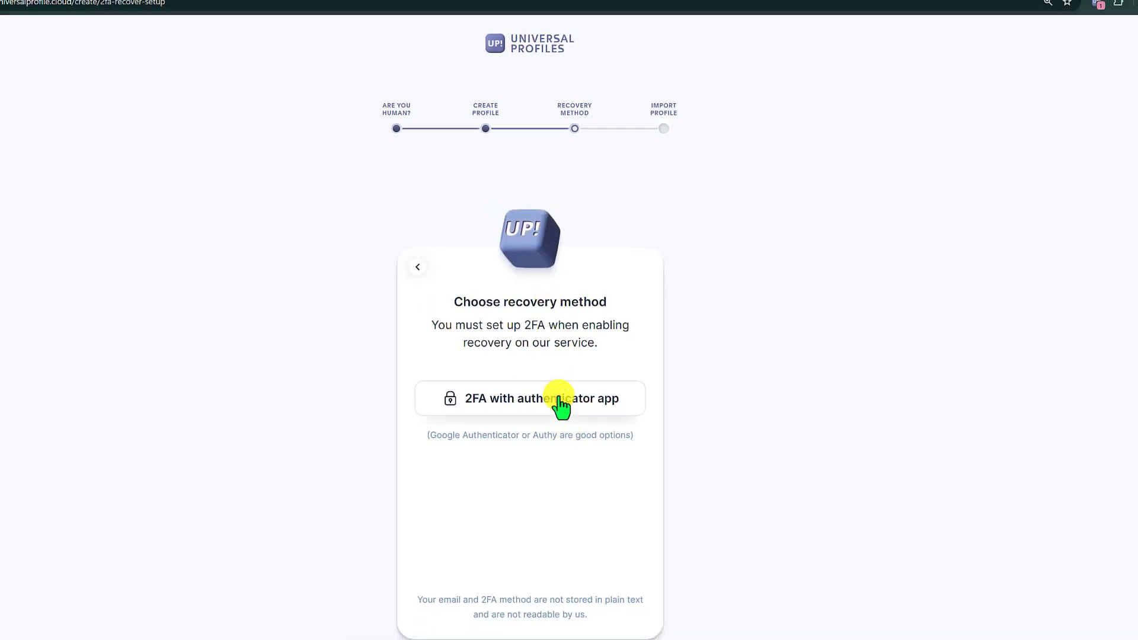
Choose authenticator-app 2FA and enter the six-digit code from the app.
{"action": "left_click", "coordinate": [560, 404]}
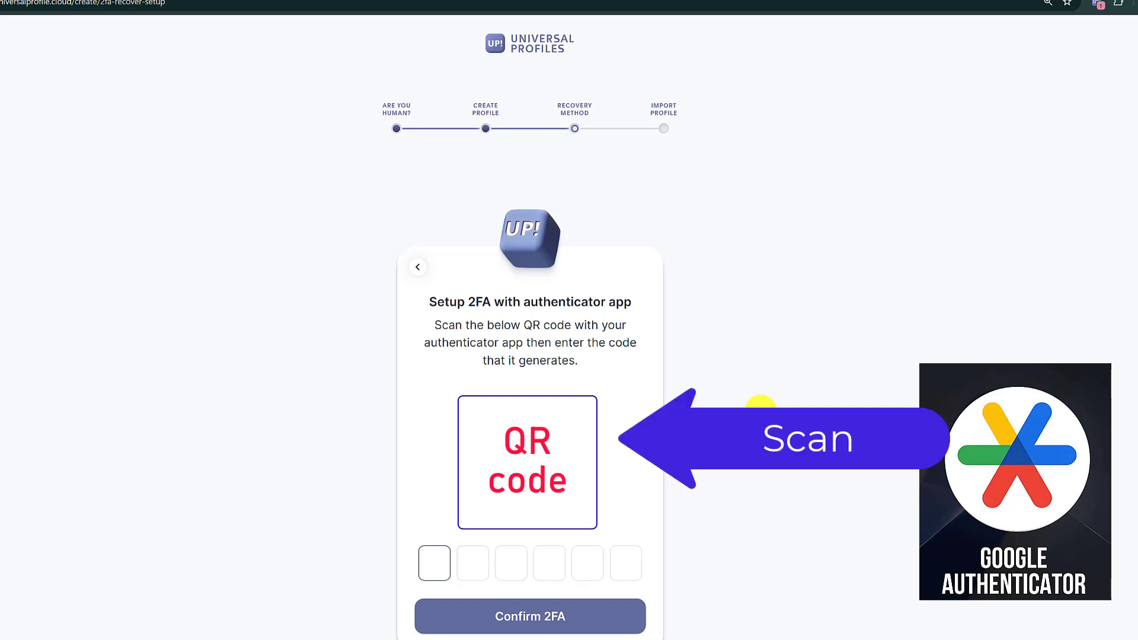
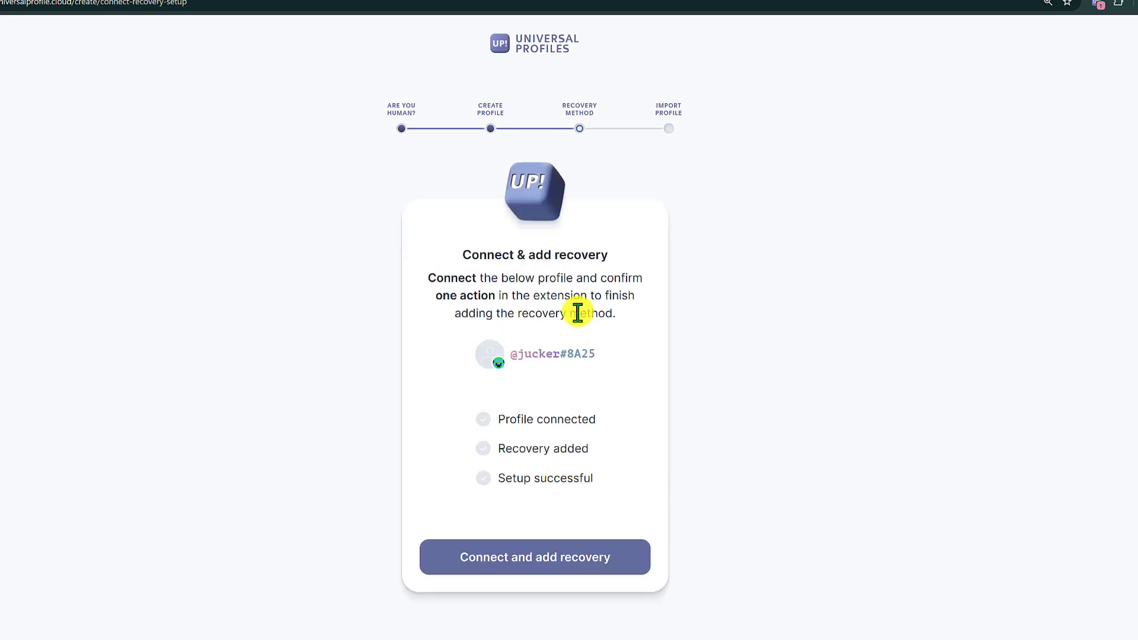
Connect the selected profile in the extension, log in, and long-press to approve the recovery permission.
{"action": "left_click", "coordinate": [516, 560]}
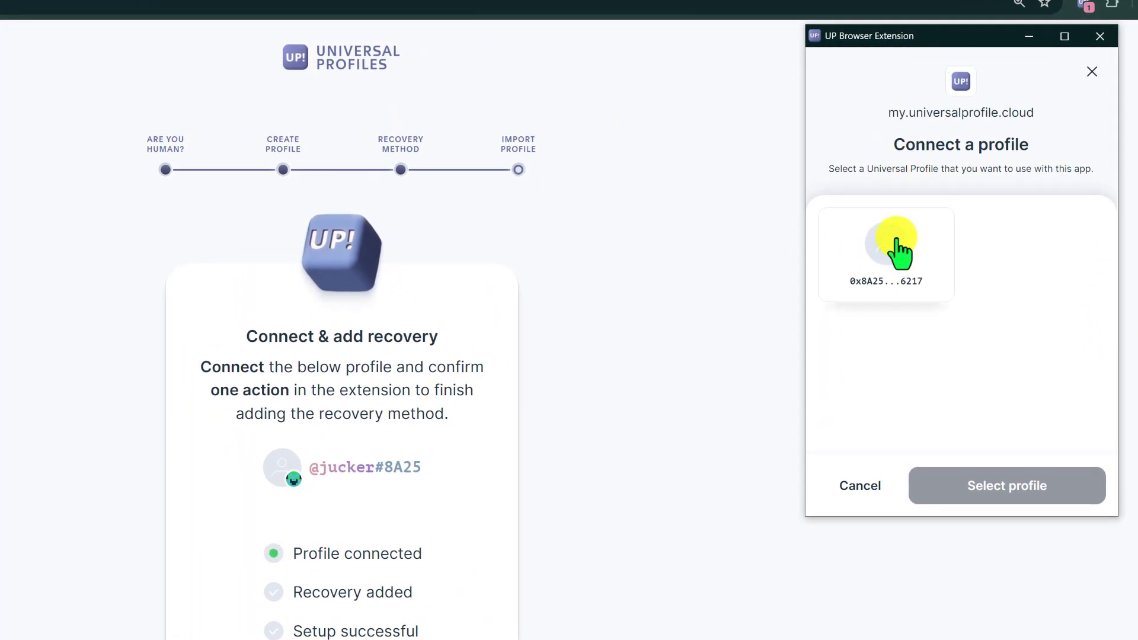
{"action": "left_click", "coordinate": [898, 248]}
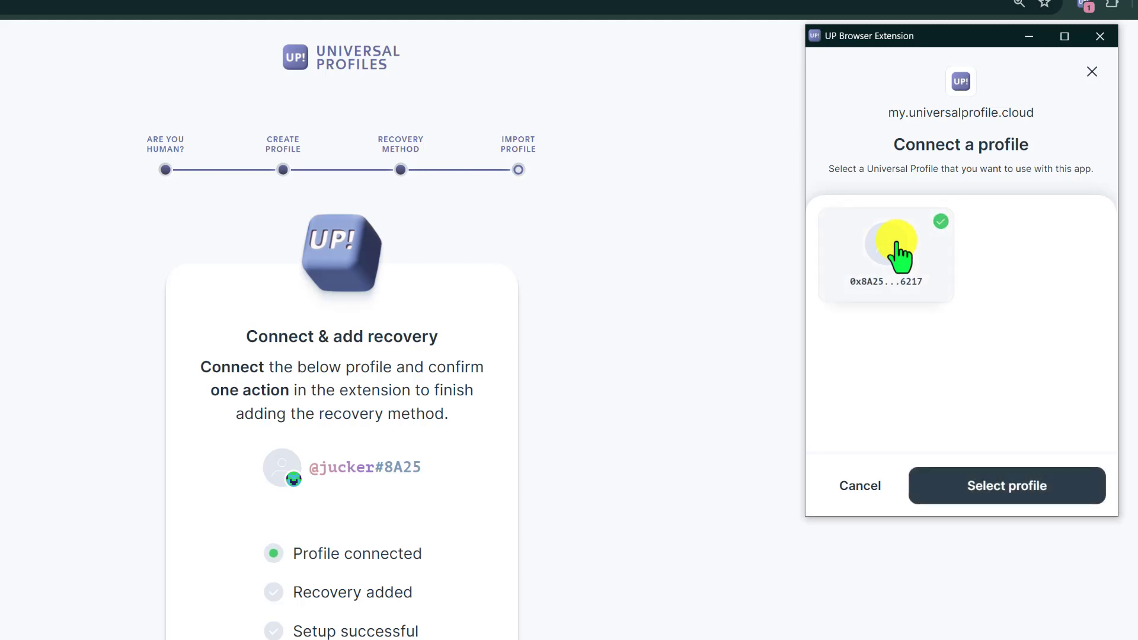
{"action": "left_click", "coordinate": [955, 487]}
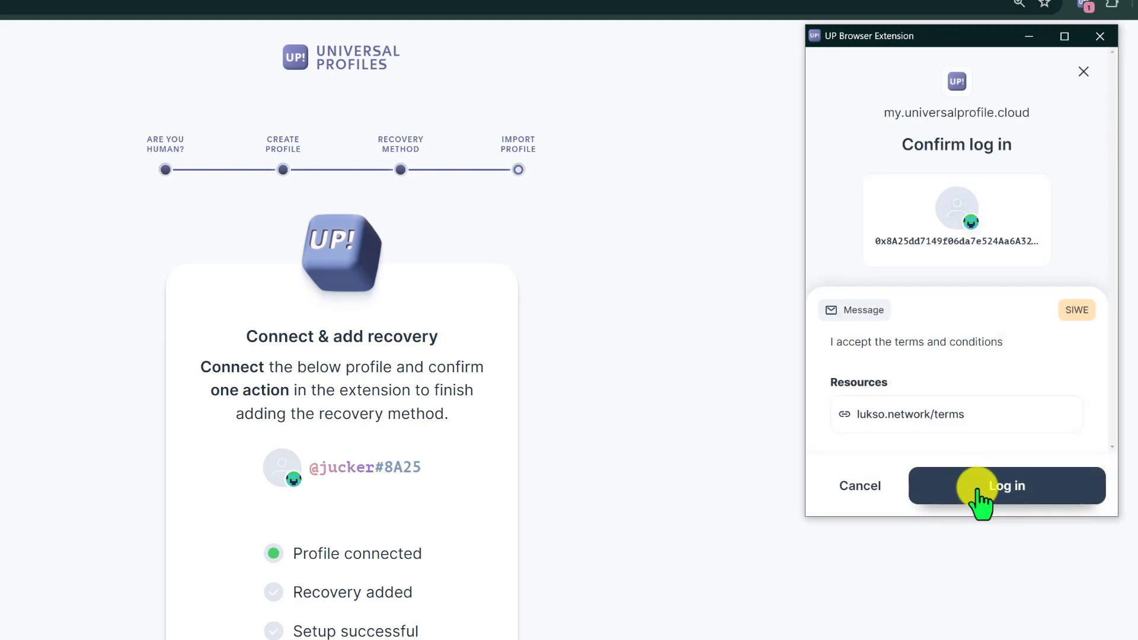
{"action": "left_click", "coordinate": [978, 491]}
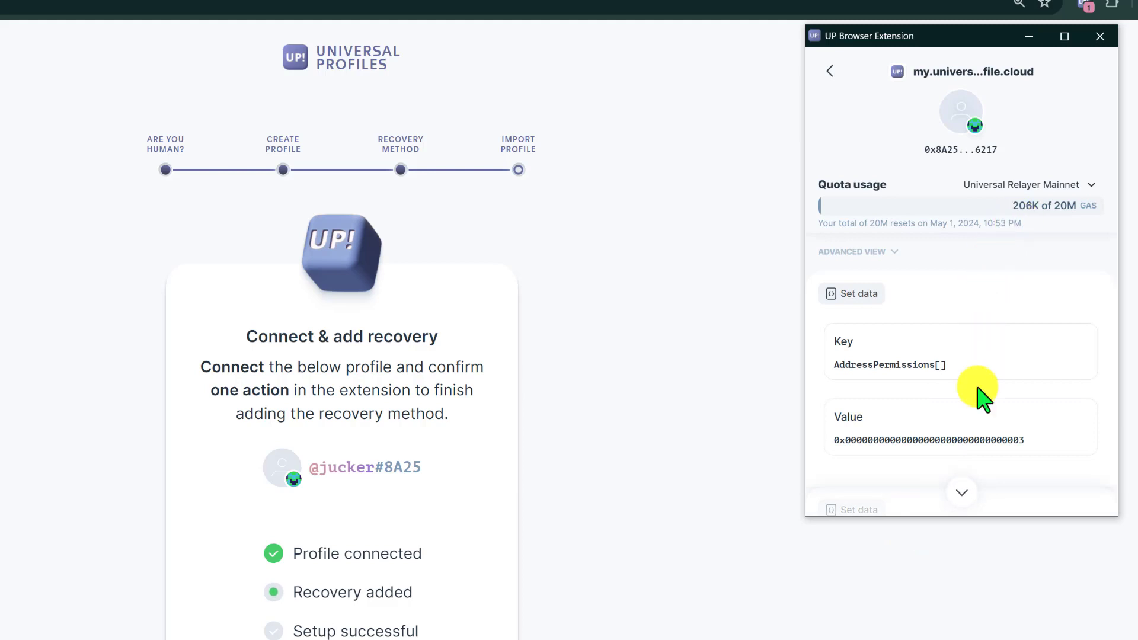
{"action": "left_click", "coordinate": [960, 495]}
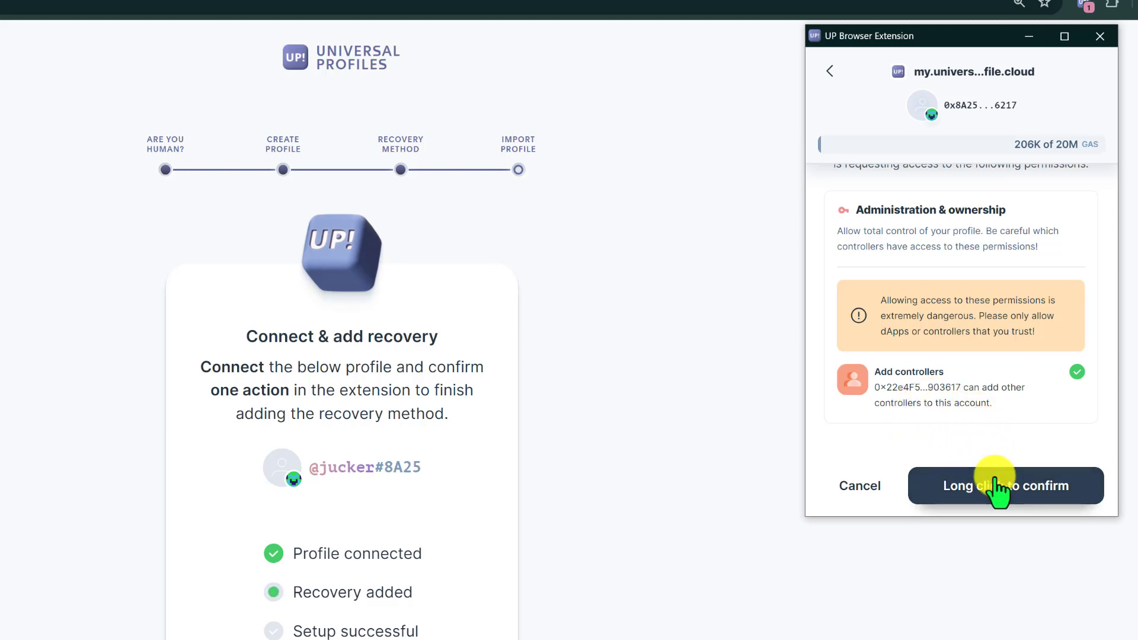
{"action": "left_click_drag", "start_coordinate": [994, 479], "coordinate": [995, 479]}
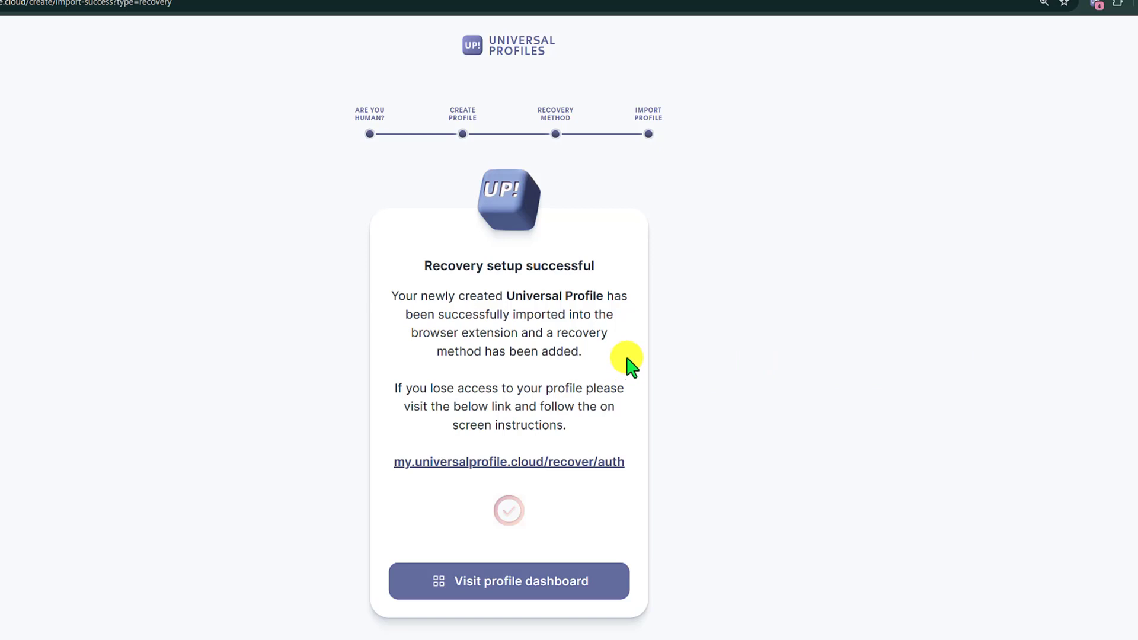
{"action": "left_click", "coordinate": [559, 585]}
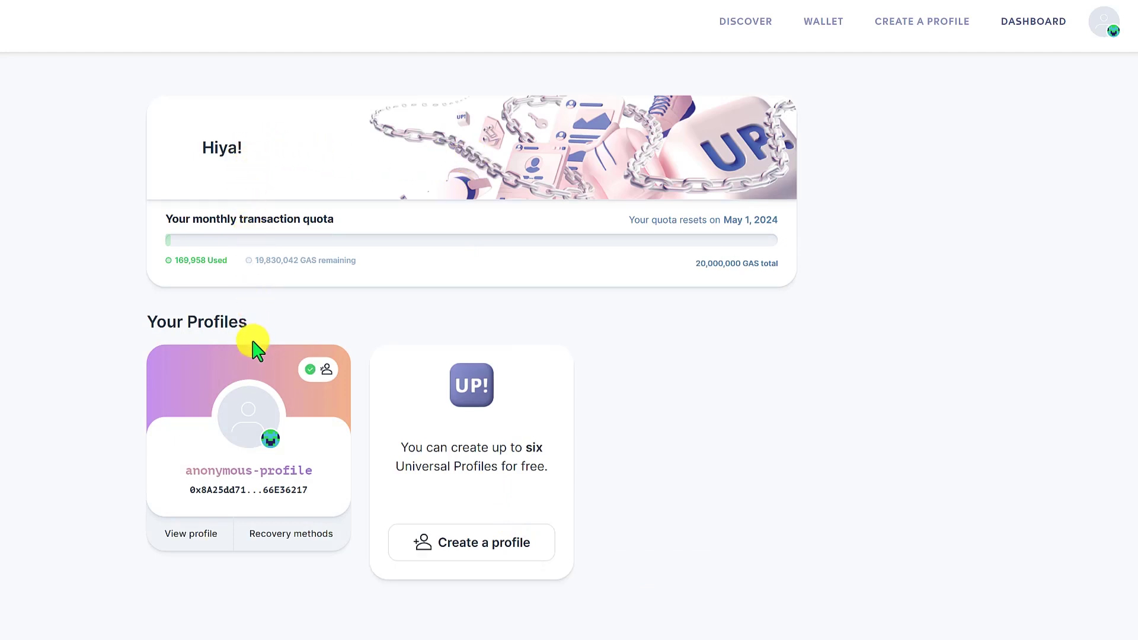
{"action": "left_click", "coordinate": [184, 536]}
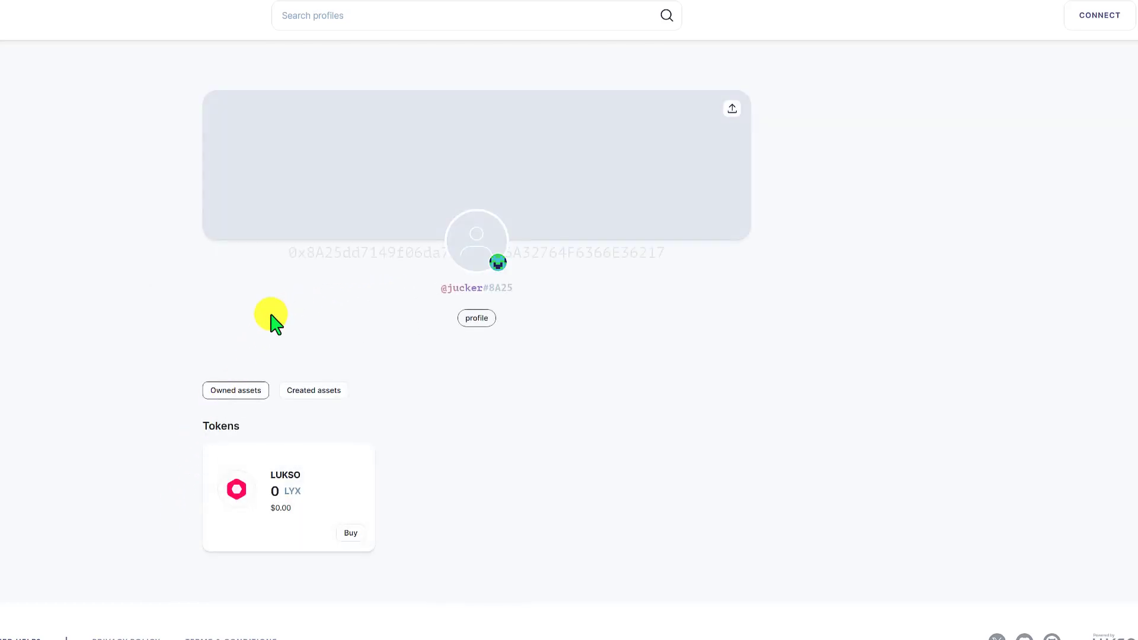
{"action": "key", "text": "alt+Left"}
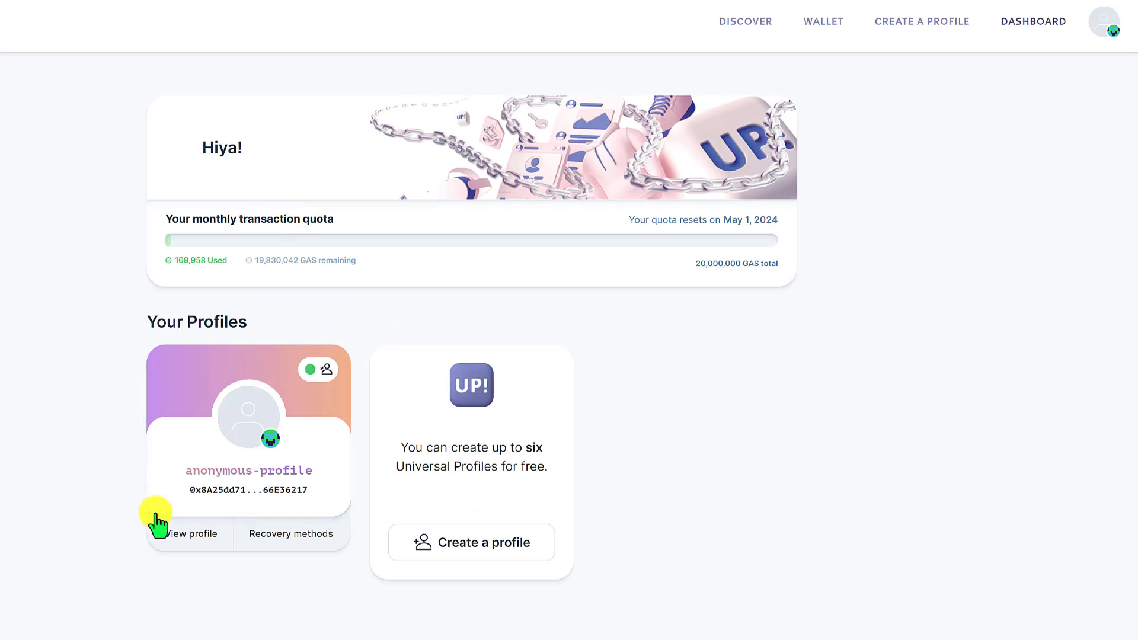
{"action": "left_click", "coordinate": [305, 548]}
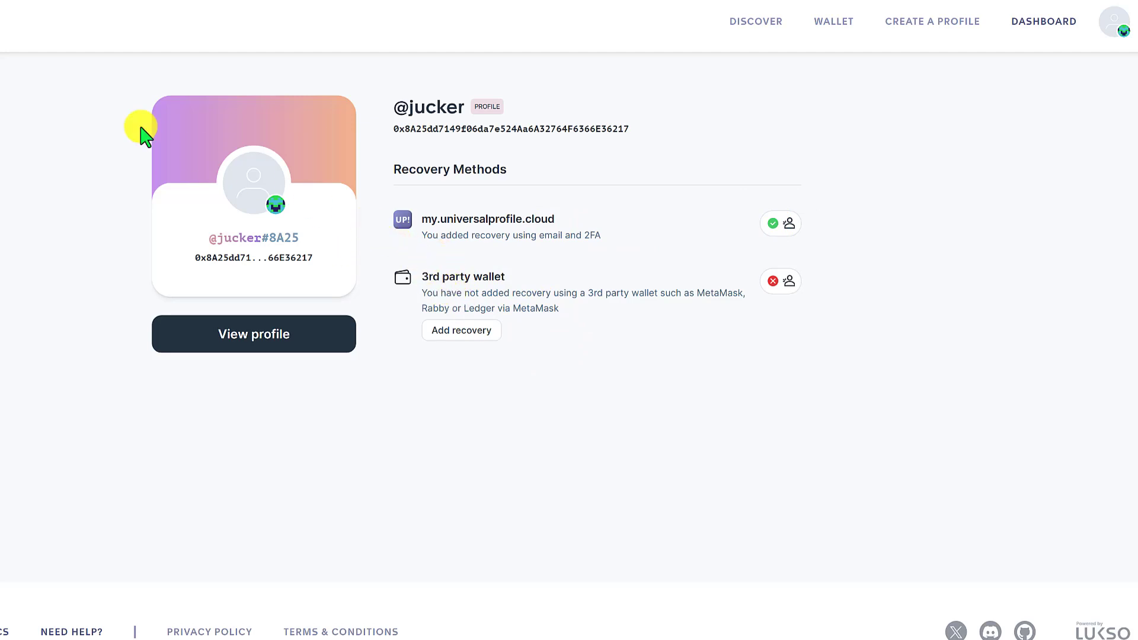
{"action": "key", "text": "alt+Left"}
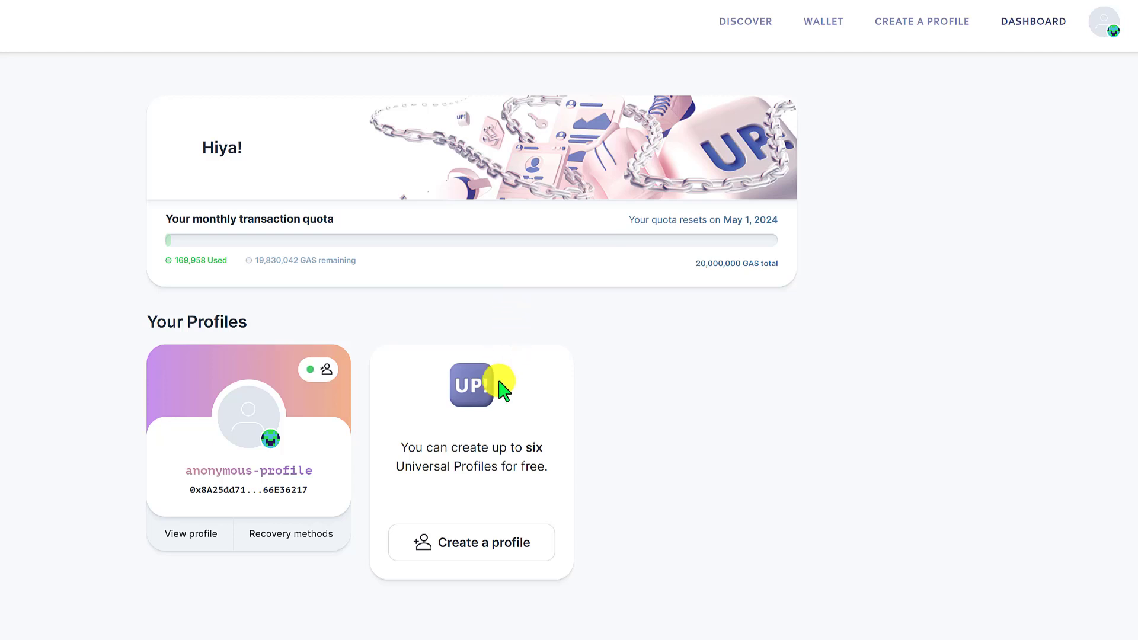
Create a second anonymous profile, connect it in the extension, and view its Recovery methods.
{"action": "left_click", "coordinate": [468, 542]}
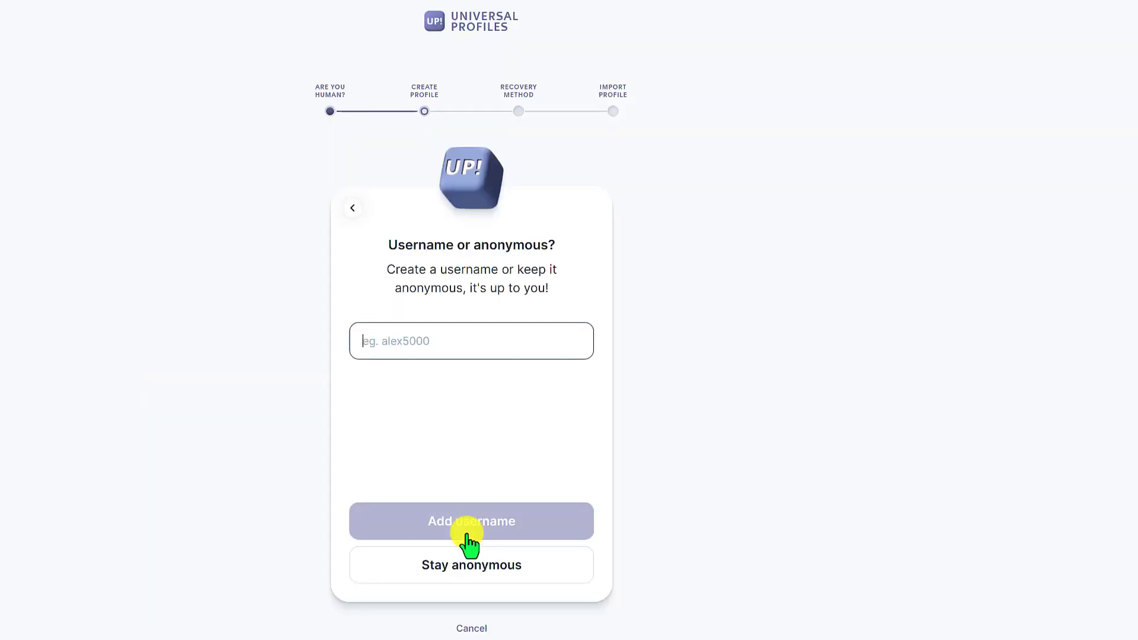
{"action": "left_click", "coordinate": [470, 563]}
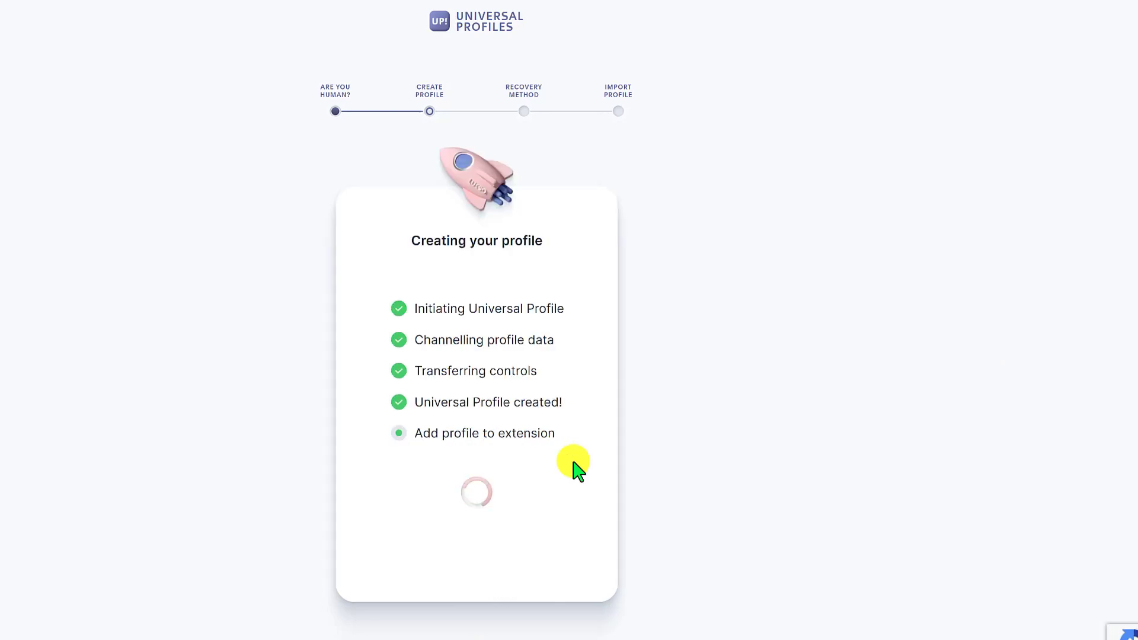
{"action": "left_click", "coordinate": [474, 561]}
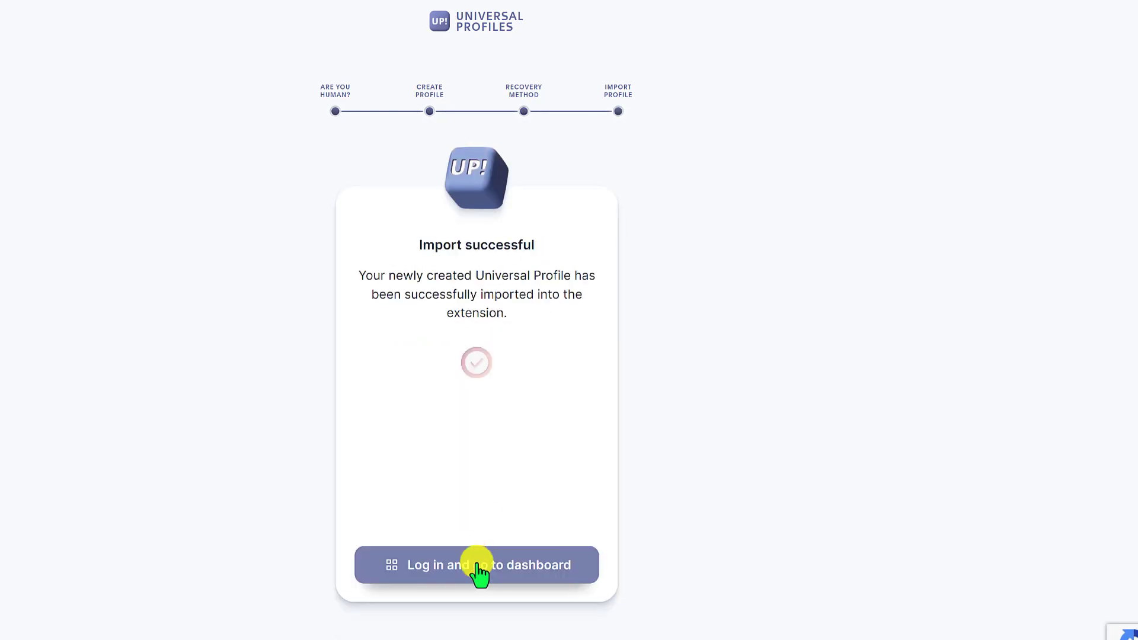
{"action": "left_click", "coordinate": [477, 564]}
{"action": "left_click", "coordinate": [991, 366]}
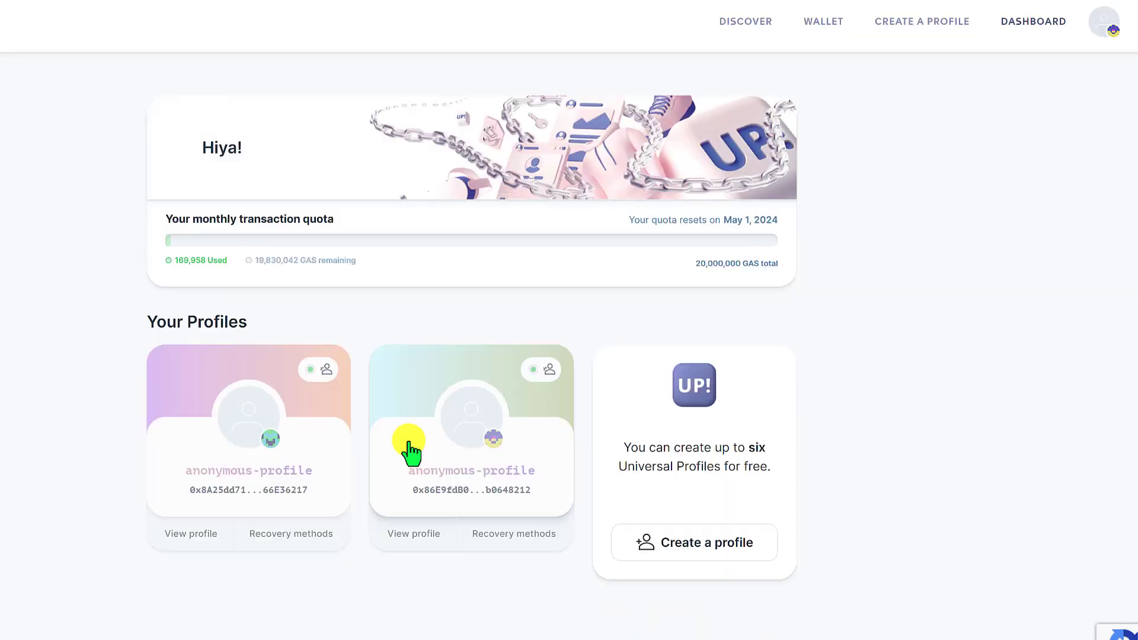
{"action": "left_click", "coordinate": [500, 536]}
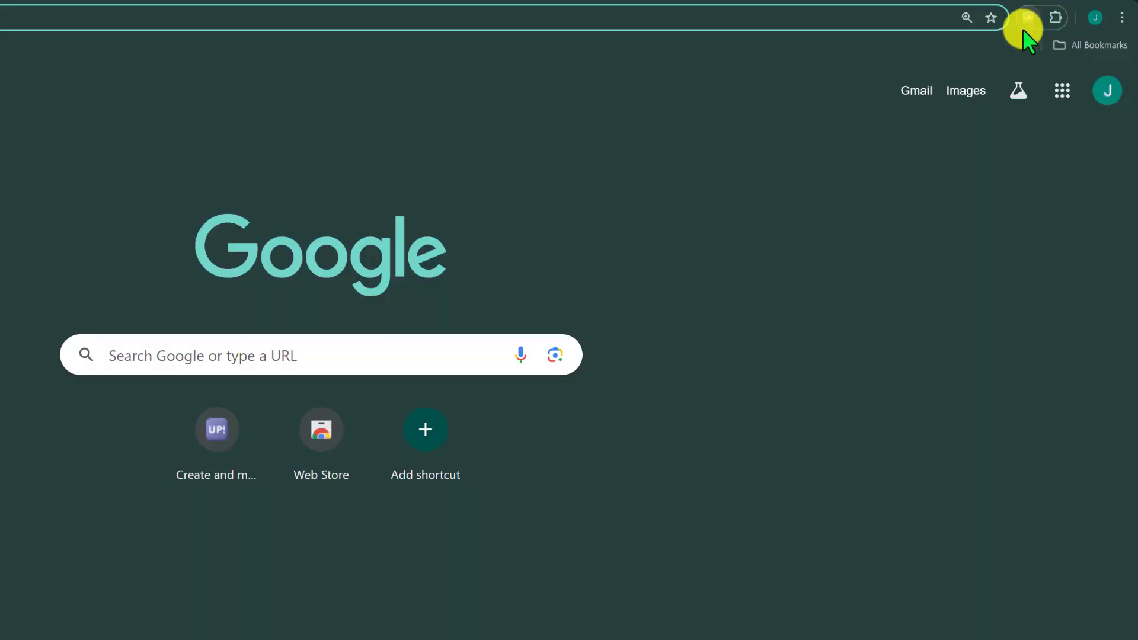
Unlock the UP Browser Extension popup with the extension password.
{"action": "left_click", "coordinate": [1027, 21]}
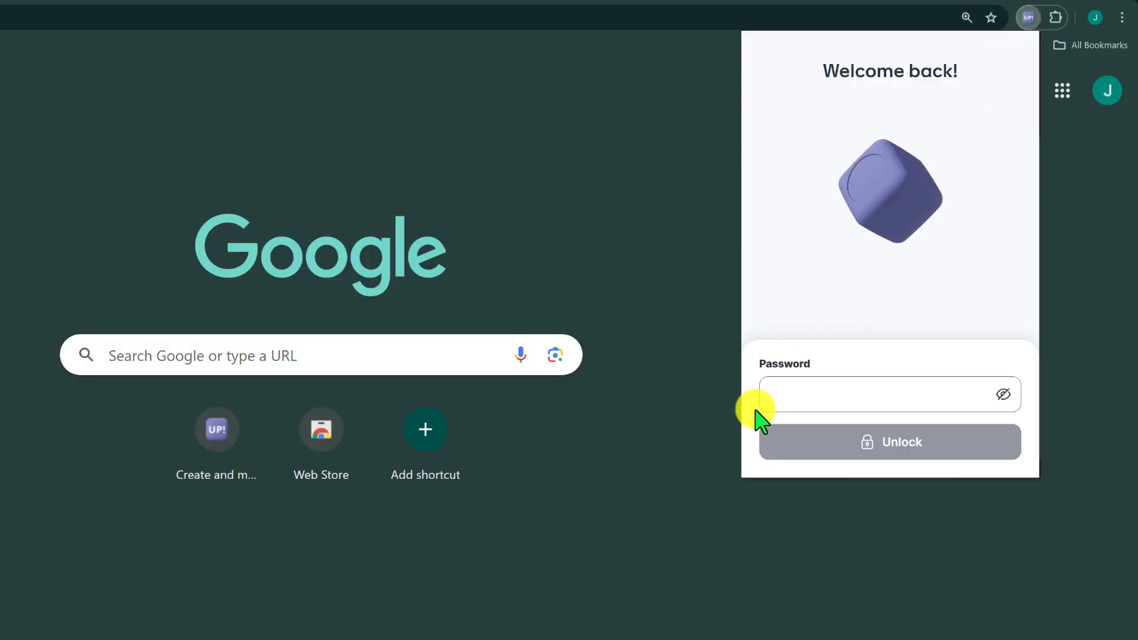
{"action": "key", "text": "ctrl+v"}
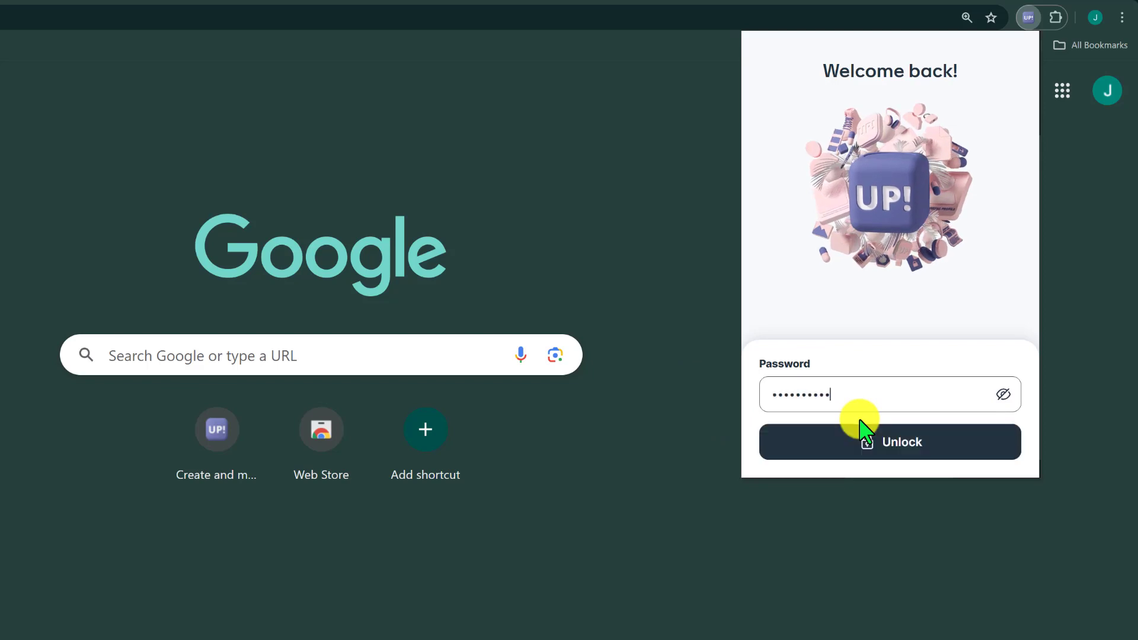
{"action": "left_click", "coordinate": [860, 423]}
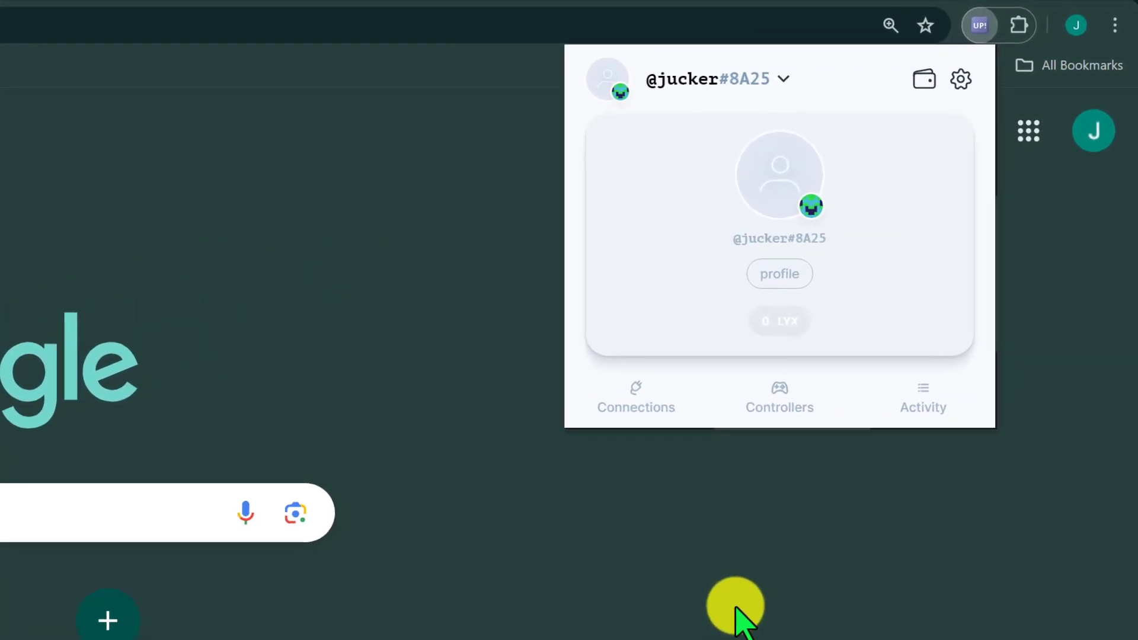
{"action": "left_click", "coordinate": [786, 189]}
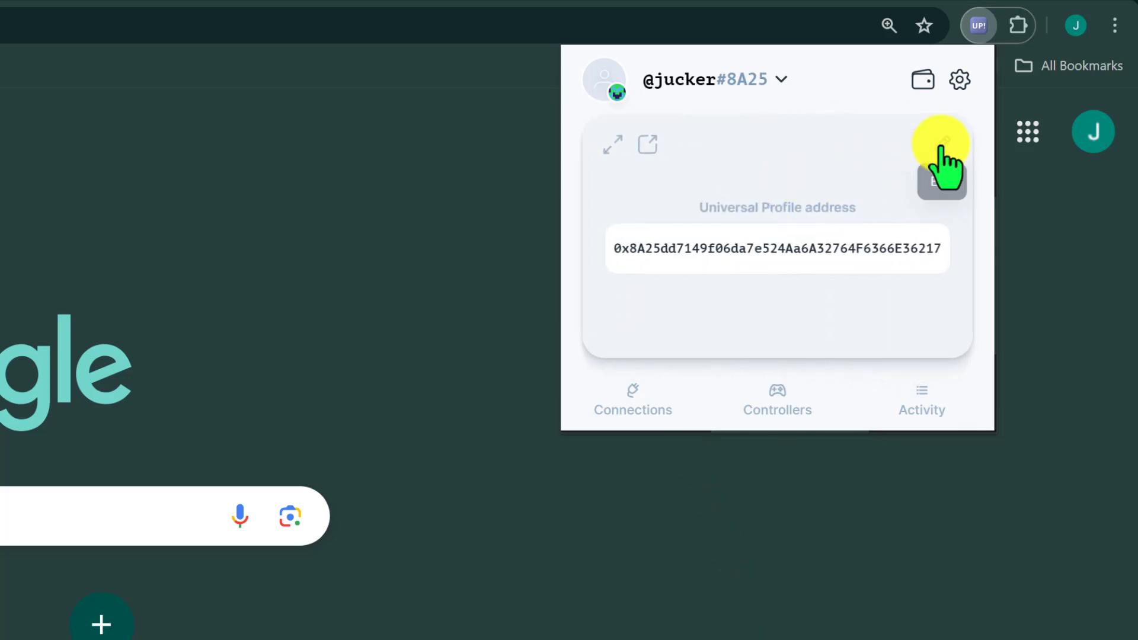
{"action": "left_click", "coordinate": [943, 142]}
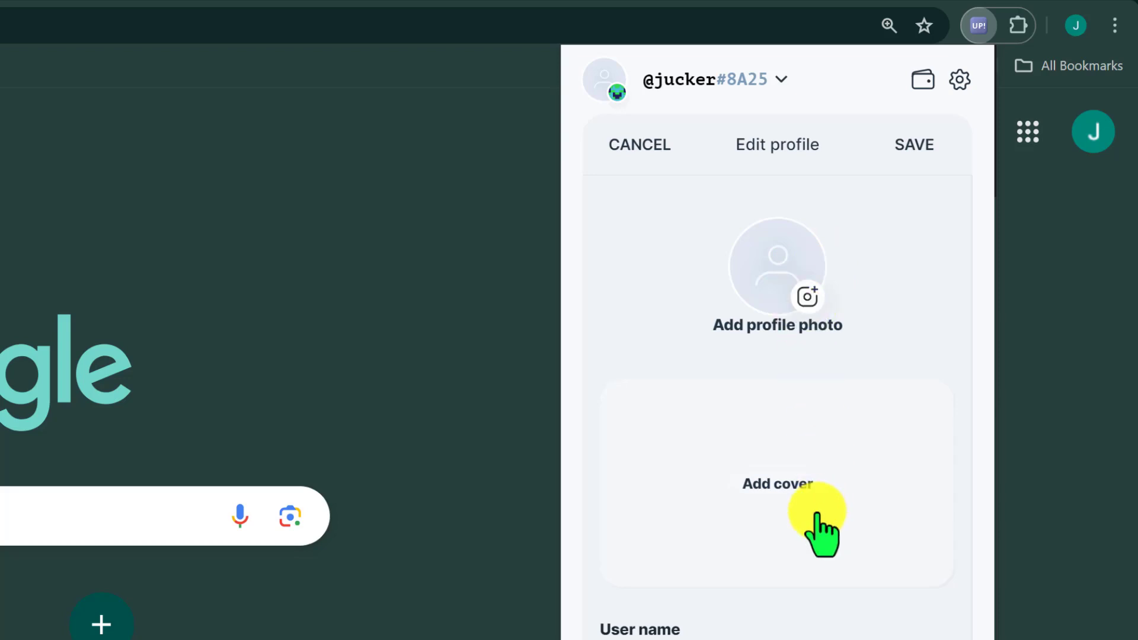
{"action": "scroll", "coordinate": [816, 514], "scroll_direction": "down", "scroll_amount": 5}
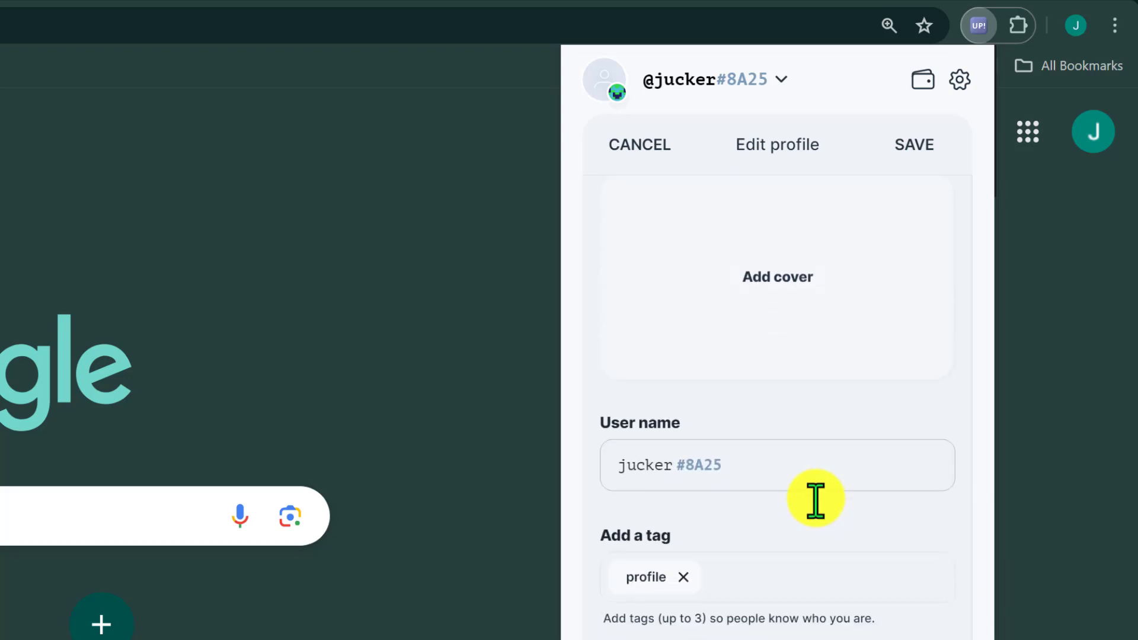
{"action": "scroll", "coordinate": [816, 500], "scroll_direction": "down", "scroll_amount": 6}
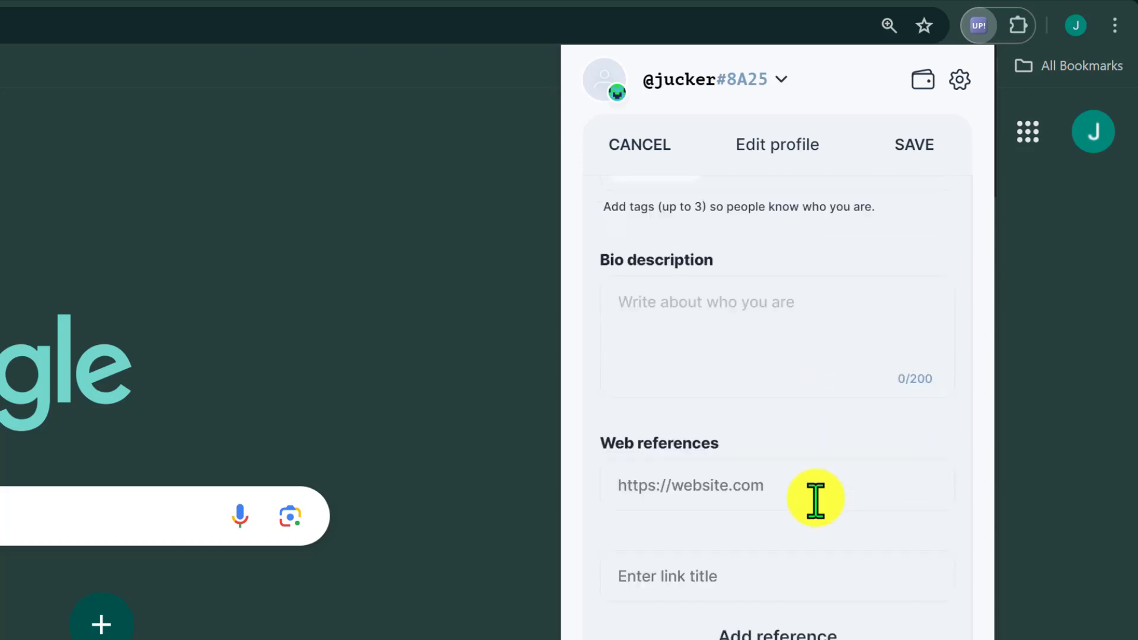
{"action": "scroll", "coordinate": [816, 500], "scroll_direction": "up", "scroll_amount": 11}
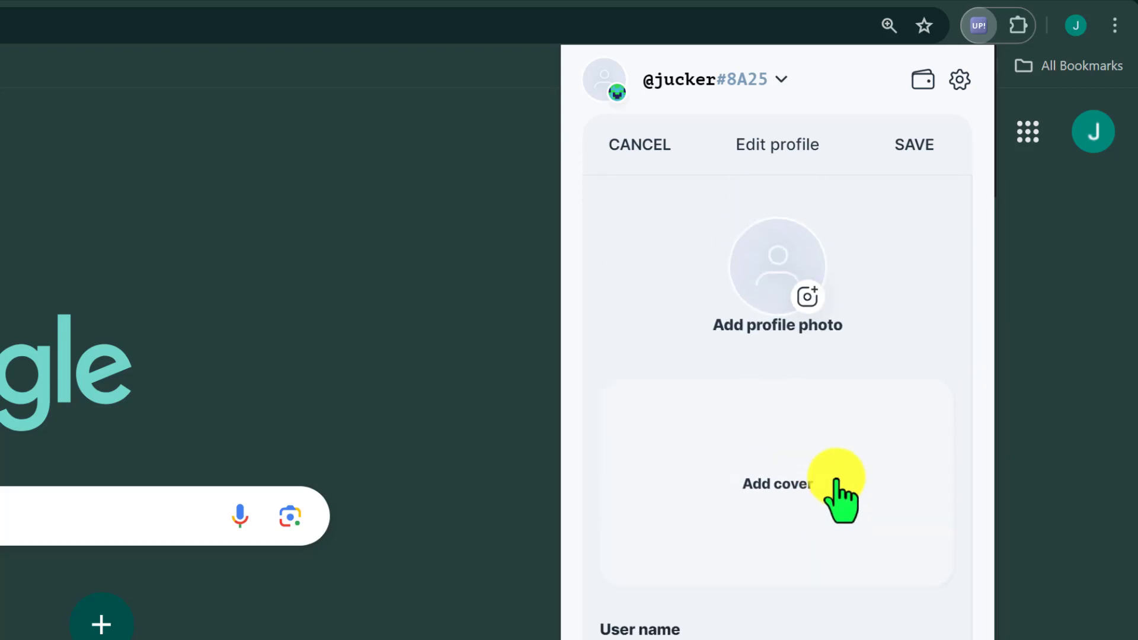
{"action": "left_click", "coordinate": [645, 151]}
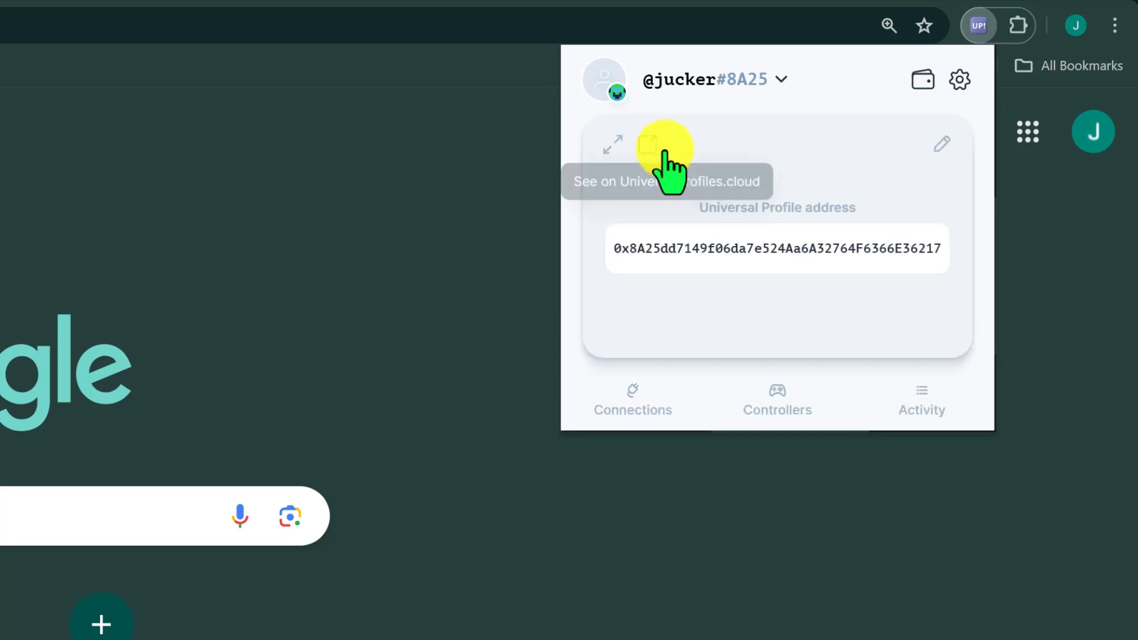
{"action": "left_click", "coordinate": [922, 82]}
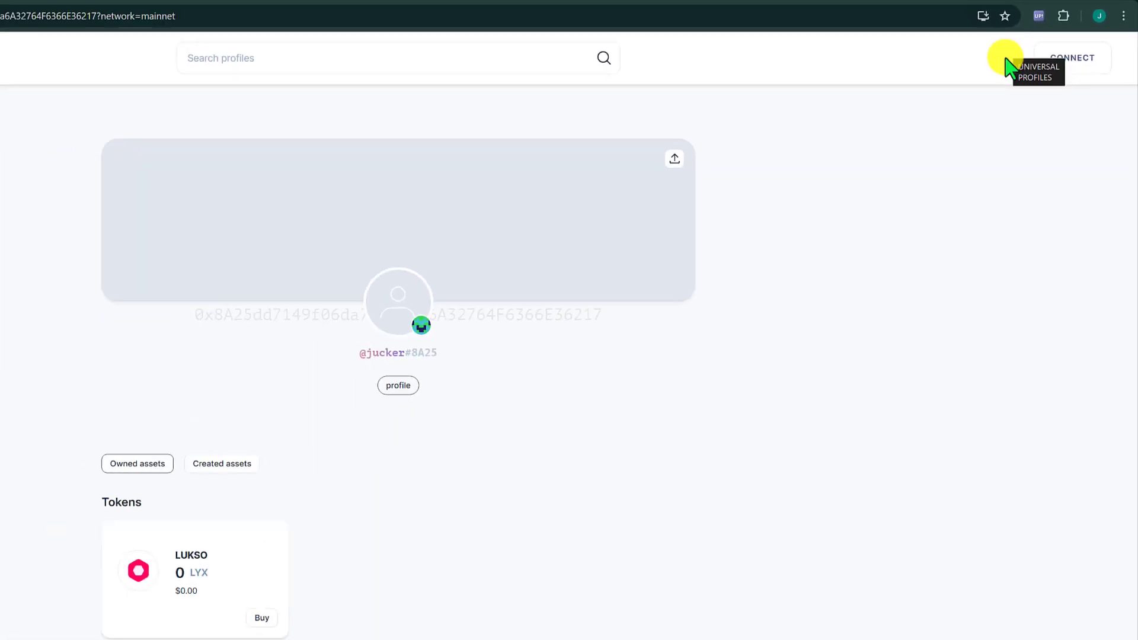
{"action": "left_click", "coordinate": [1065, 67]}
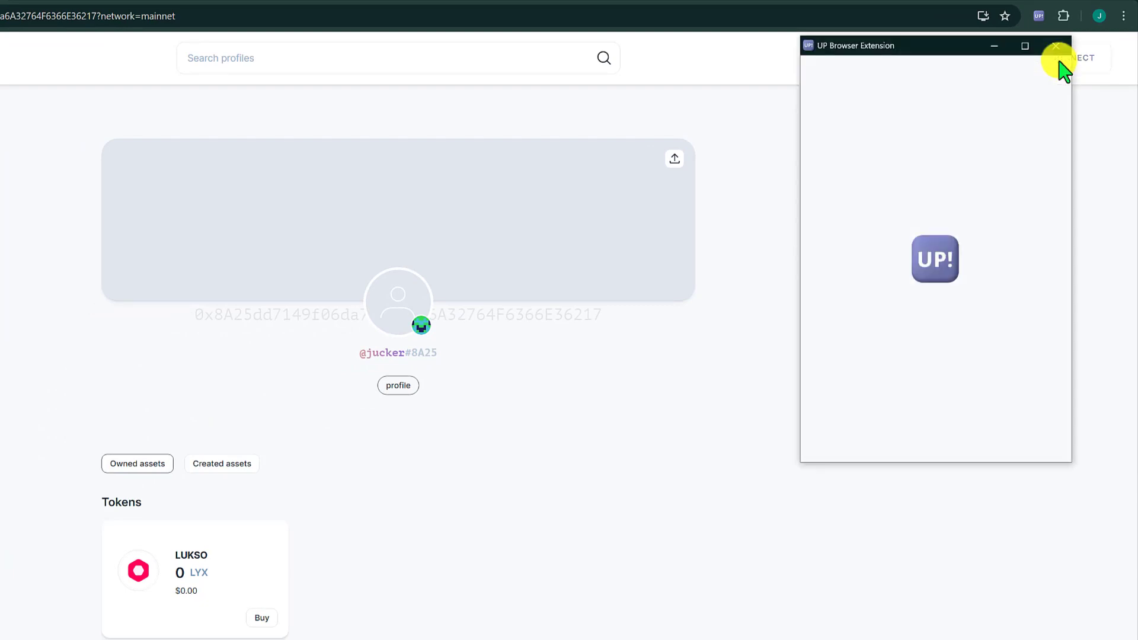
{"action": "left_click", "coordinate": [876, 255]}
{"action": "left_click", "coordinate": [972, 431]}
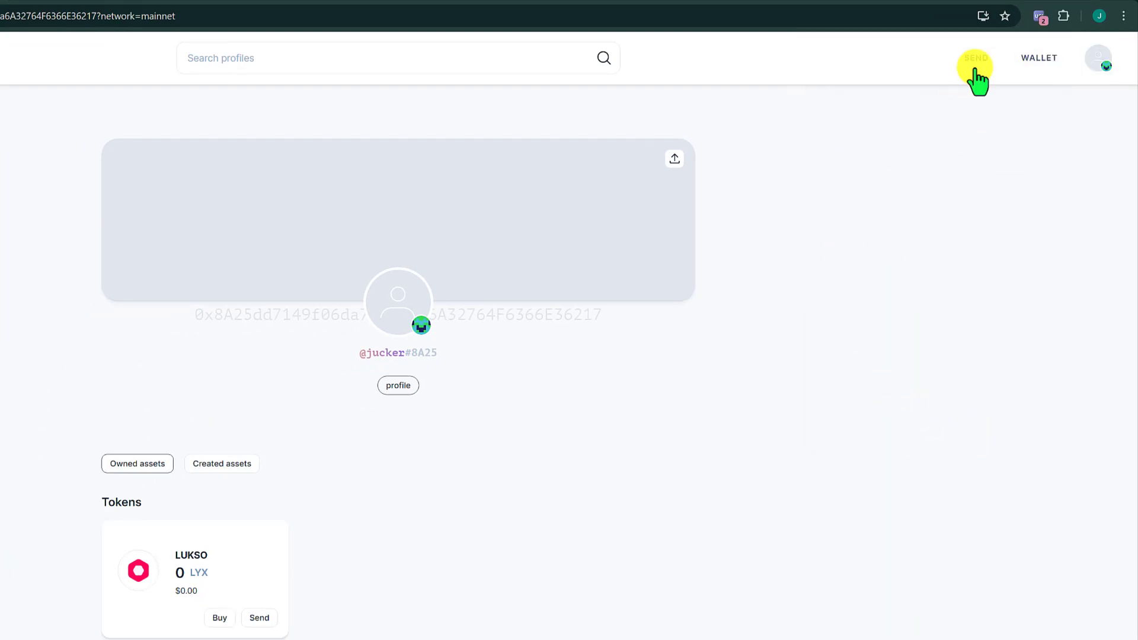
{"action": "left_click", "coordinate": [1101, 58]}
{"action": "left_click", "coordinate": [1067, 113]}
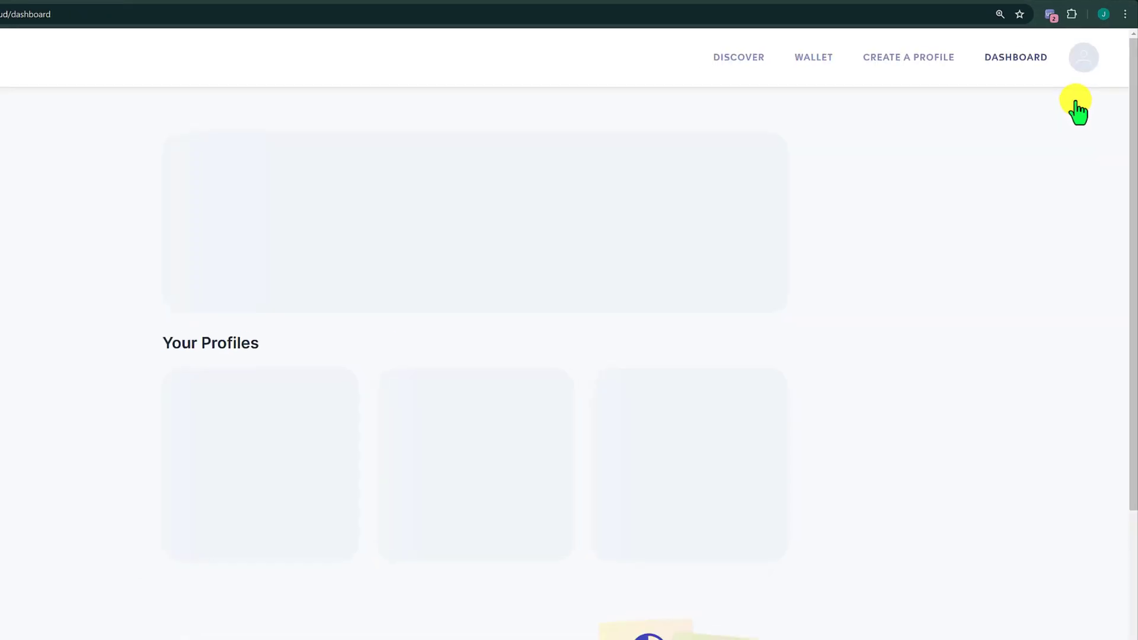